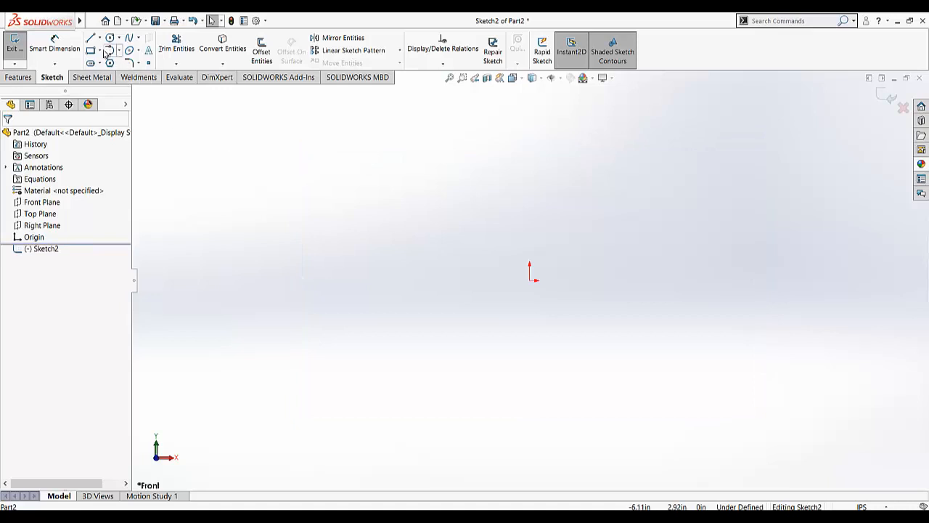
Sketch two overlapping corner rectangles from the origin: an upright one about 2.92 in tall and a horizontal base about 4.55 by 0.83 in.
{"action": "left_click", "coordinate": [91, 50]}
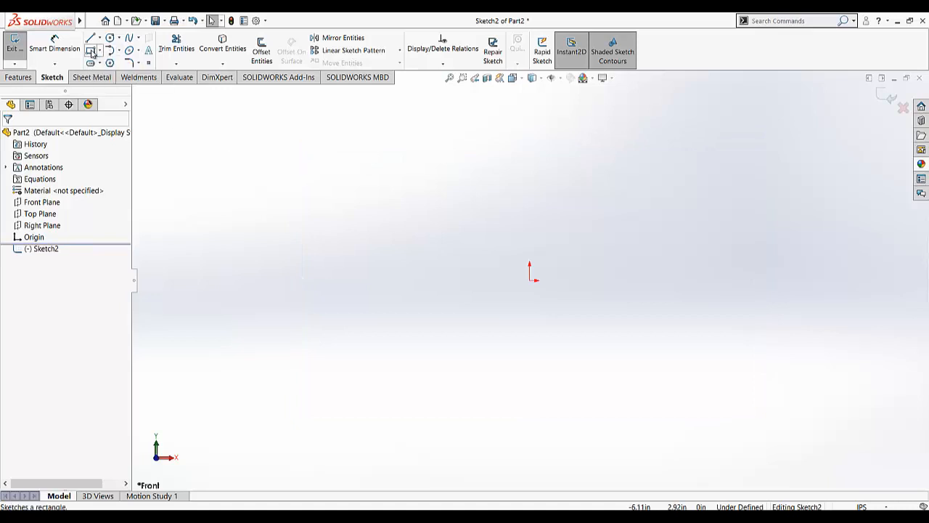
{"action": "left_click", "coordinate": [530, 280]}
{"action": "left_click", "coordinate": [606, 90]}
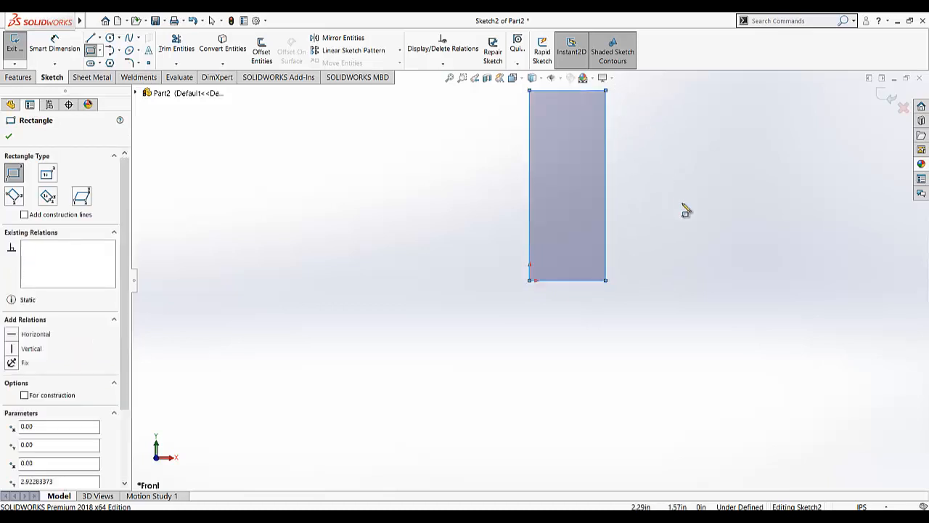
{"action": "left_click", "coordinate": [530, 280]}
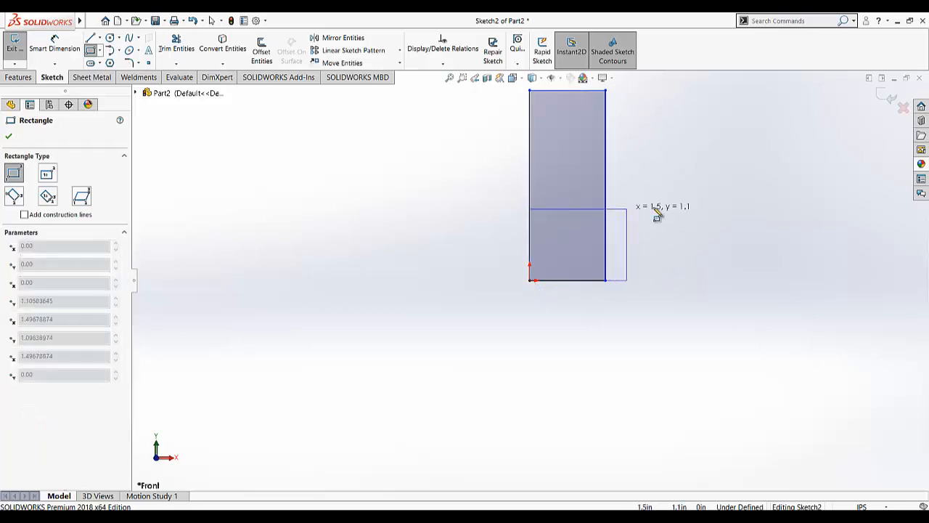
{"action": "left_click", "coordinate": [824, 227]}
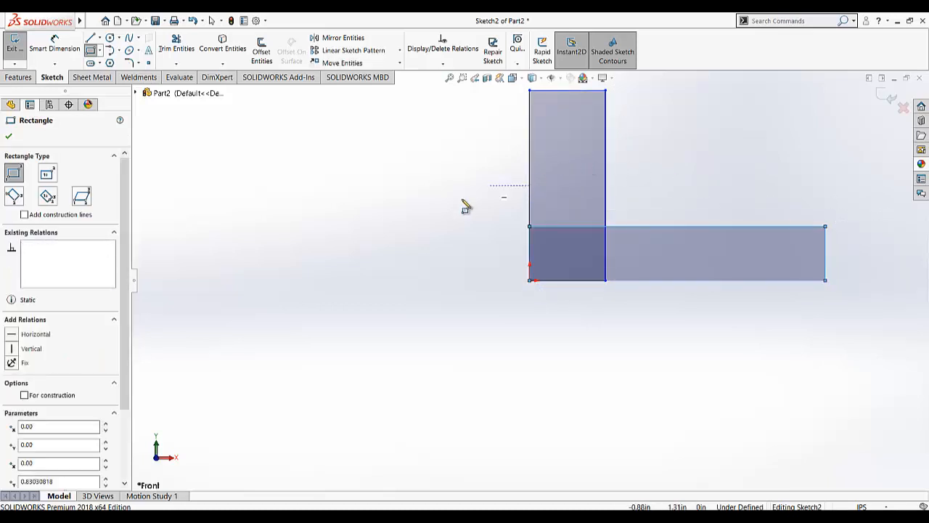
Sketch a third horizontal rectangle, about 0.58 in tall, crossing the upright rectangle near its upper end and overhanging it on both sides.
{"action": "scroll", "coordinate": [472, 195], "scroll_direction": "up", "scroll_amount": 3}
{"action": "scroll", "coordinate": [587, 135], "scroll_direction": "down", "scroll_amount": 2}
{"action": "left_click", "coordinate": [485, 224]}
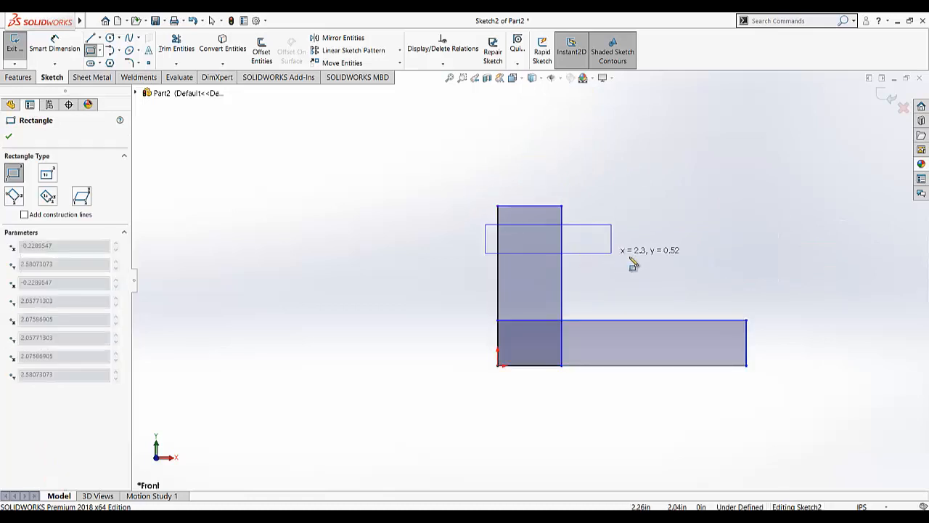
{"action": "left_click", "coordinate": [668, 255]}
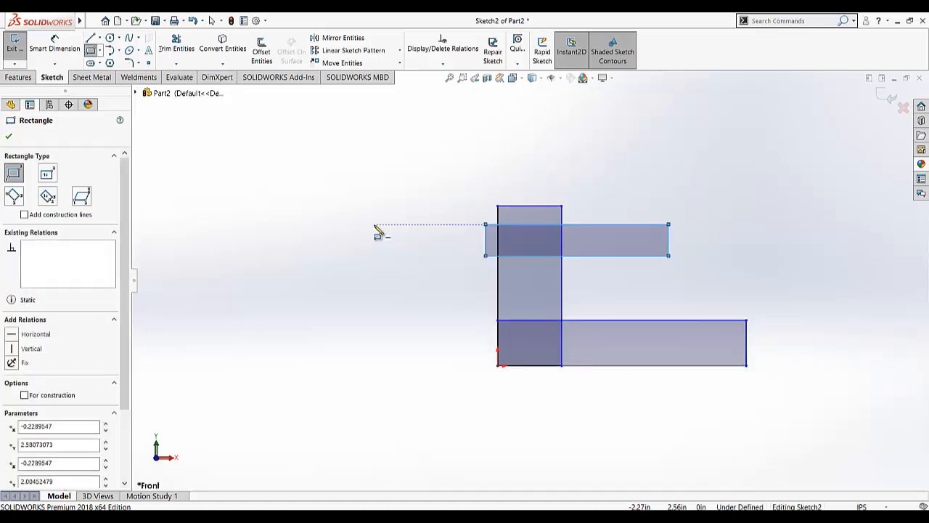
{"action": "key", "text": "Escape"}
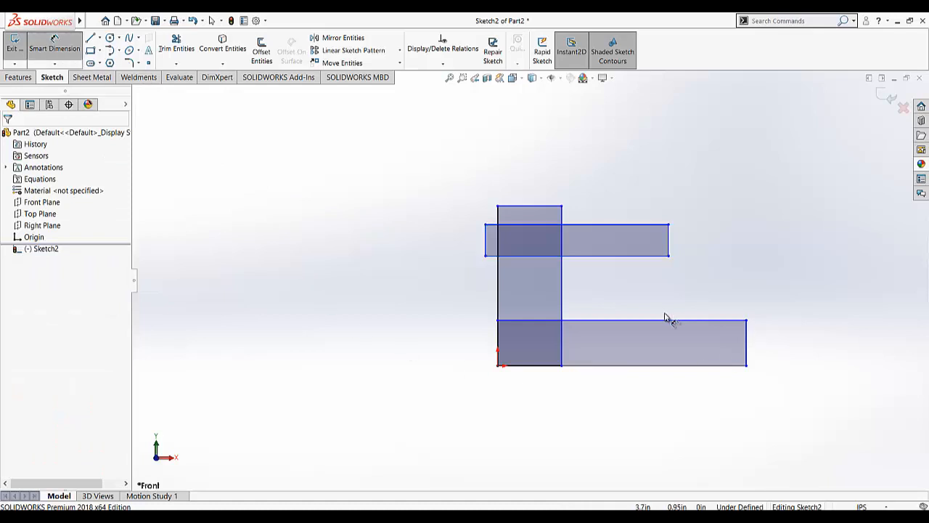
Dimension the overall length of the base rectangle from the upright's outer edge and set it to 4 in.
{"action": "scroll", "coordinate": [666, 317], "scroll_direction": "down", "scroll_amount": 3}
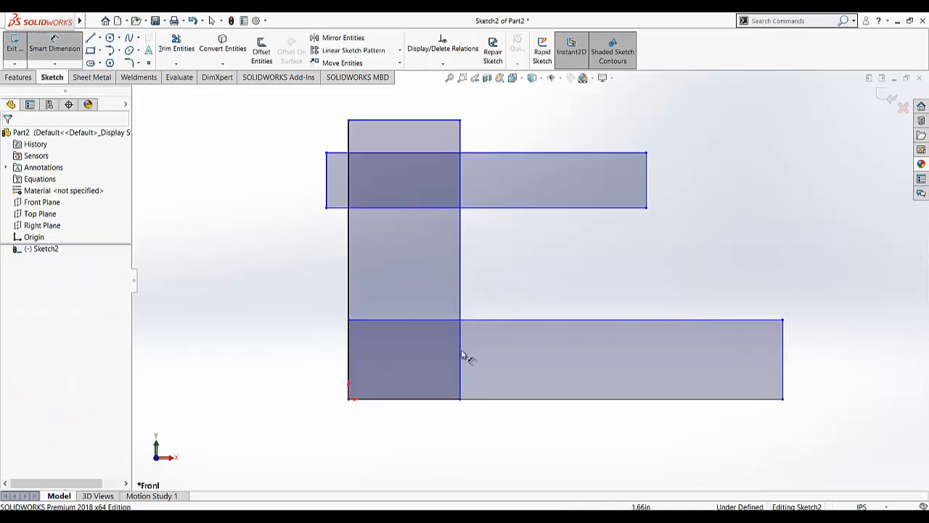
{"action": "left_click", "coordinate": [349, 351]}
{"action": "left_click", "coordinate": [783, 356]}
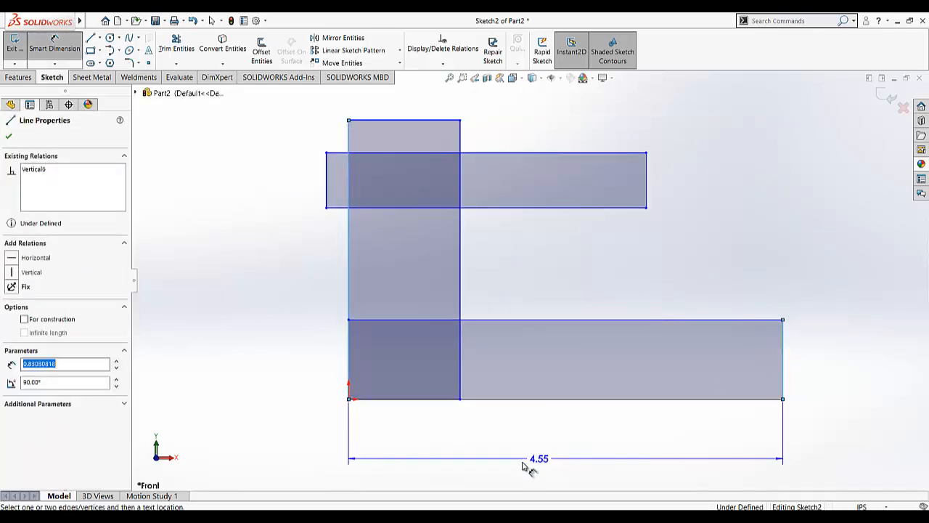
{"action": "left_click", "coordinate": [549, 442]}
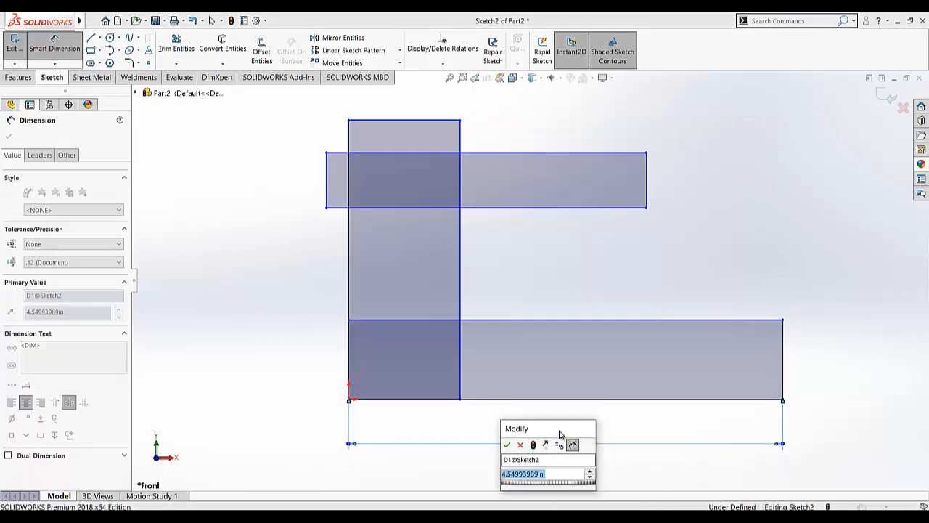
{"action": "type", "text": "4"}
{"action": "key", "text": "Return"}
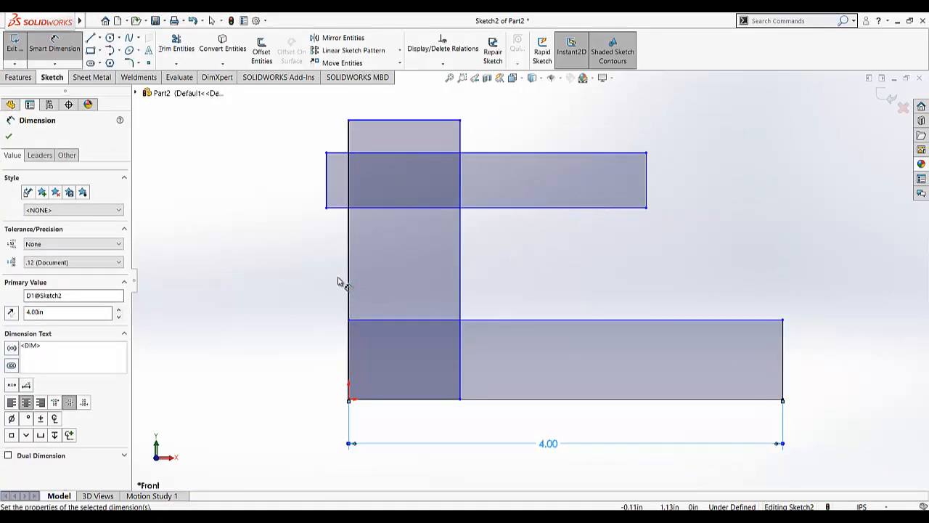
Dimension the width of the upright rectangle between its two vertical edges and set it to 0.5 in.
{"action": "left_click", "coordinate": [460, 289]}
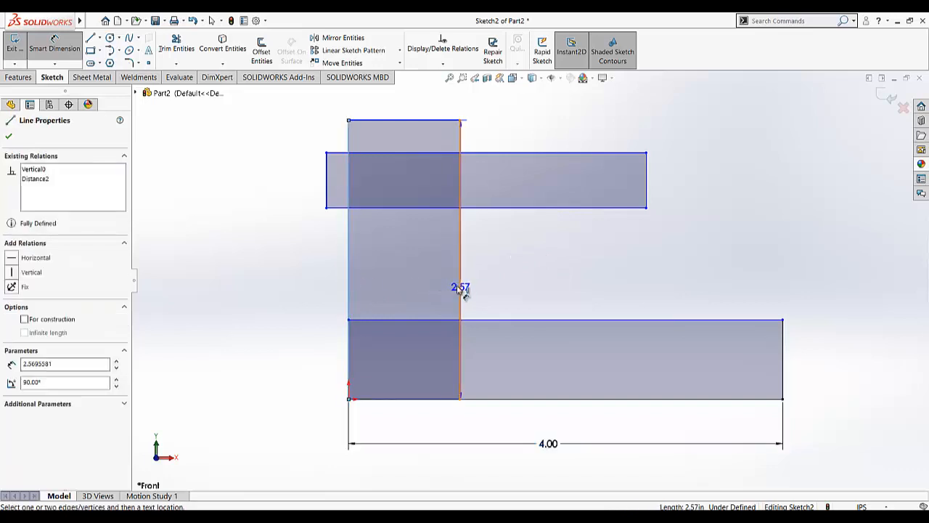
{"action": "left_click", "coordinate": [349, 289]}
{"action": "left_click", "coordinate": [254, 287]}
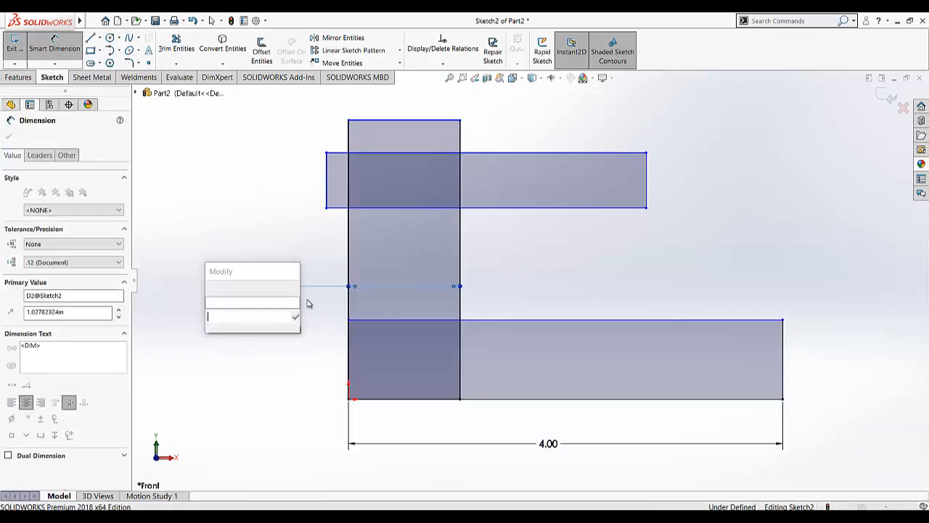
{"action": "type", "text": ".5"}
{"action": "key", "text": "Return"}
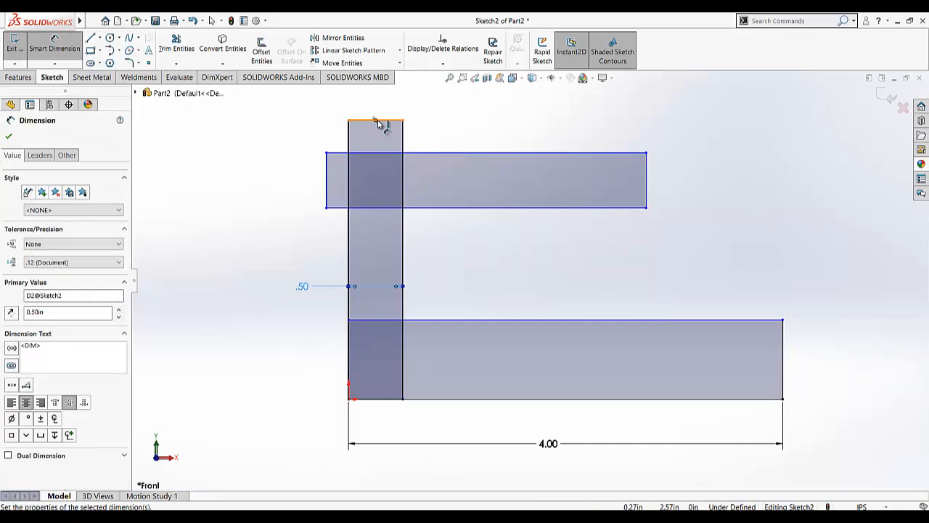
Dimension the height of the crossbar rectangle at its long overhanging end and set it to 0.4 in.
{"action": "left_click", "coordinate": [647, 179]}
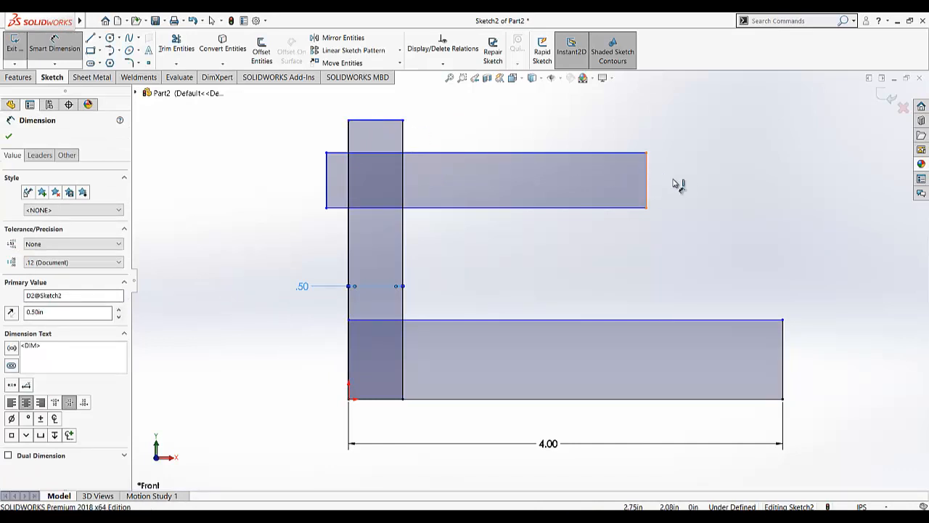
{"action": "left_click", "coordinate": [695, 191]}
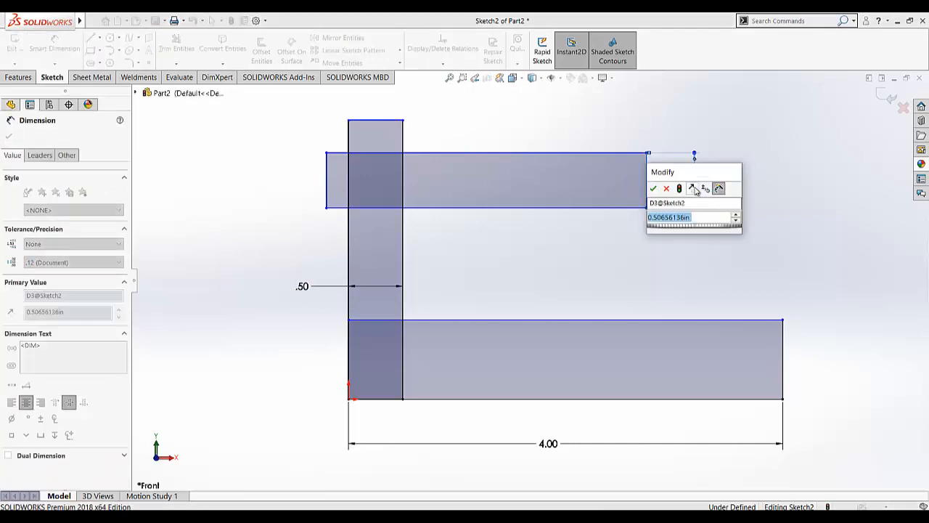
{"action": "type", "text": ".4"}
{"action": "key", "text": "Return"}
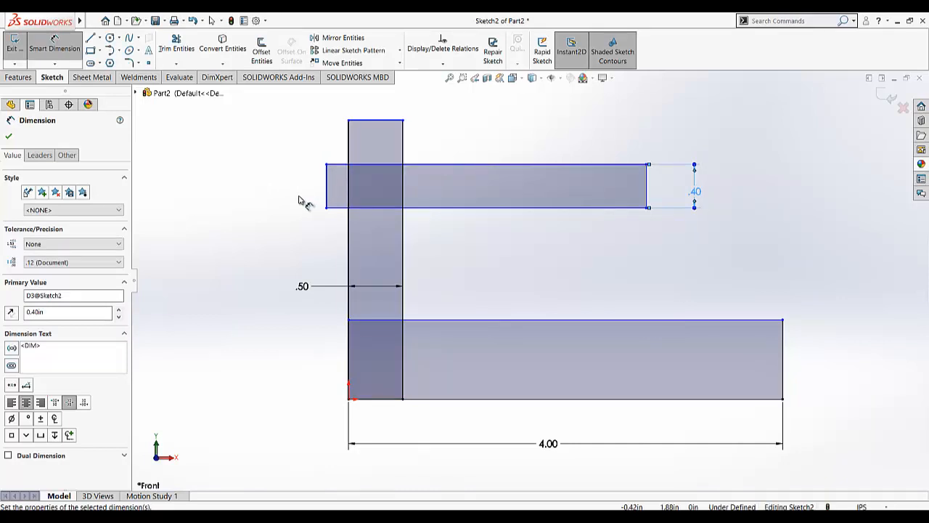
Dimension the crossbar's short overhang beyond the upright's outer edge and set it to 0.5 in.
{"action": "left_click", "coordinate": [327, 195]}
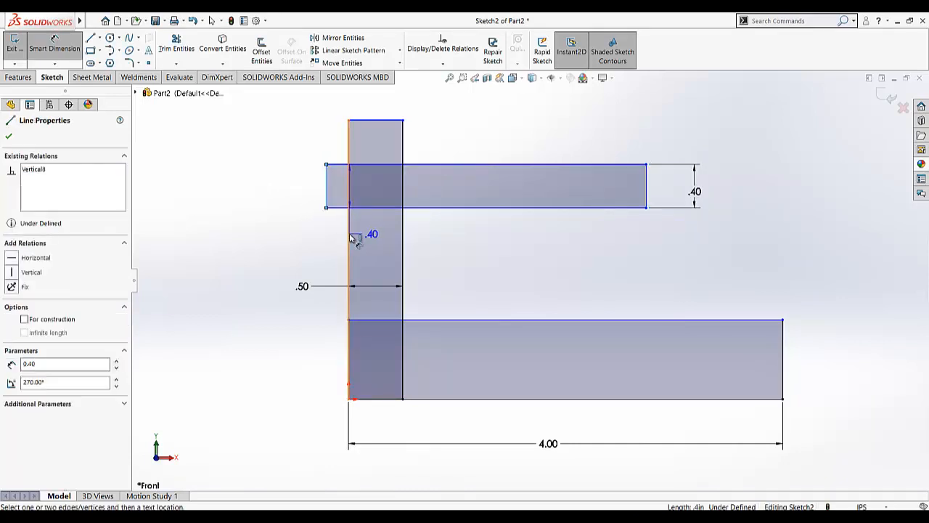
{"action": "left_click", "coordinate": [349, 236]}
{"action": "left_click", "coordinate": [339, 242]}
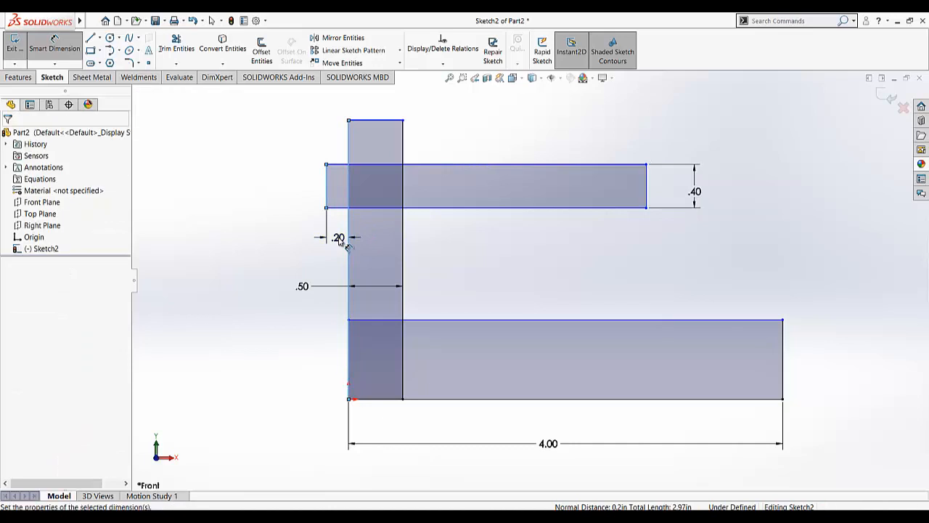
{"action": "key", "text": "Return"}
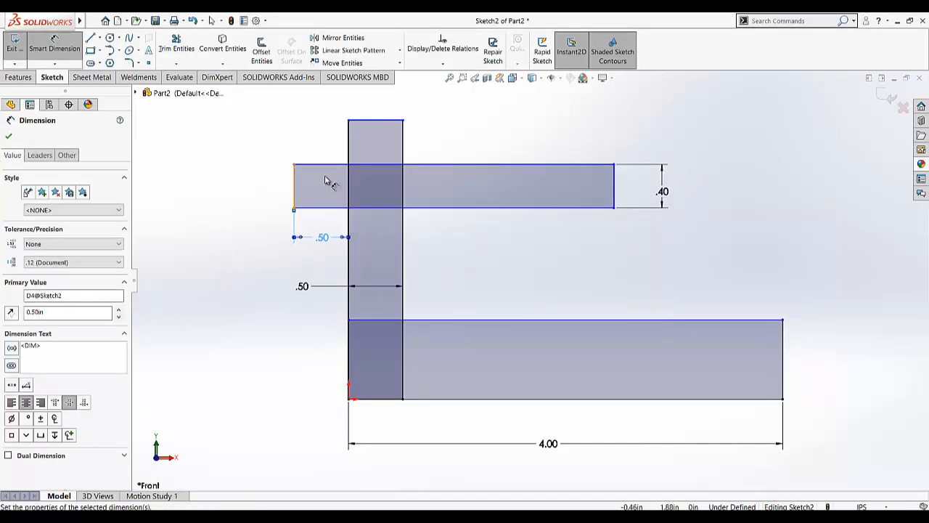
Dimension the upright rectangle from its top edge to its bottom edge and set the height to 3.8 in.
{"action": "left_click", "coordinate": [368, 120]}
{"action": "left_click", "coordinate": [369, 120]}
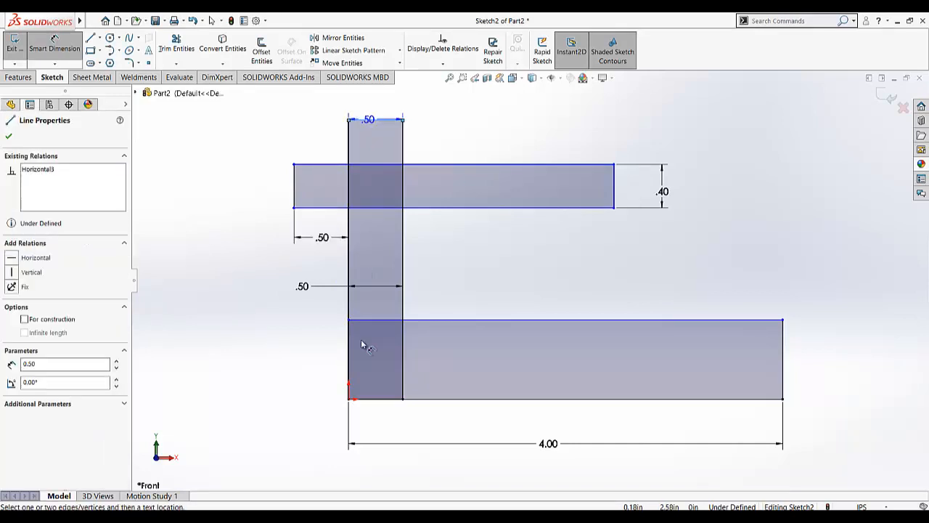
{"action": "left_click", "coordinate": [378, 399]}
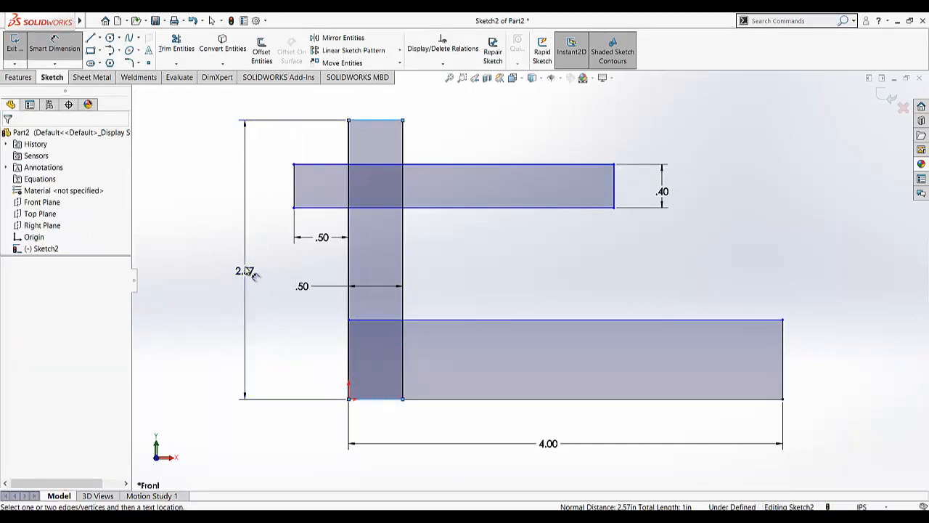
{"action": "left_click", "coordinate": [255, 254]}
{"action": "type", "text": "3.8"}
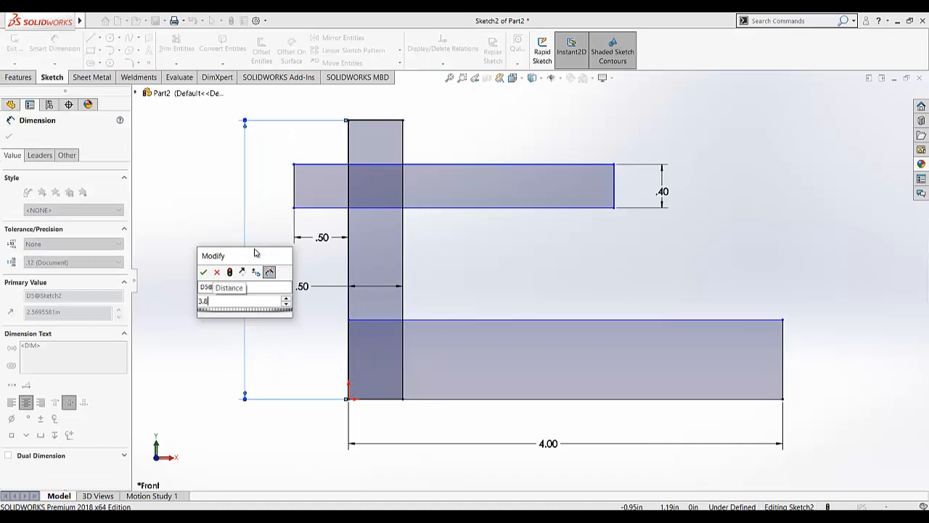
{"action": "key", "text": "Return"}
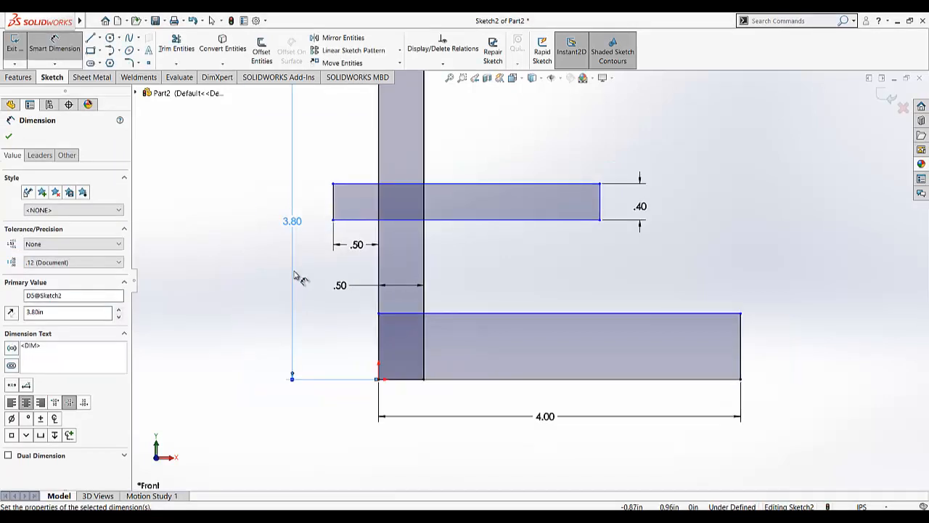
Dimension the free end edge of the base rectangle and set its height to 0.75 in.
{"action": "scroll", "coordinate": [436, 214], "scroll_direction": "up", "scroll_amount": 3}
{"action": "scroll", "coordinate": [510, 172], "scroll_direction": "down", "scroll_amount": 2}
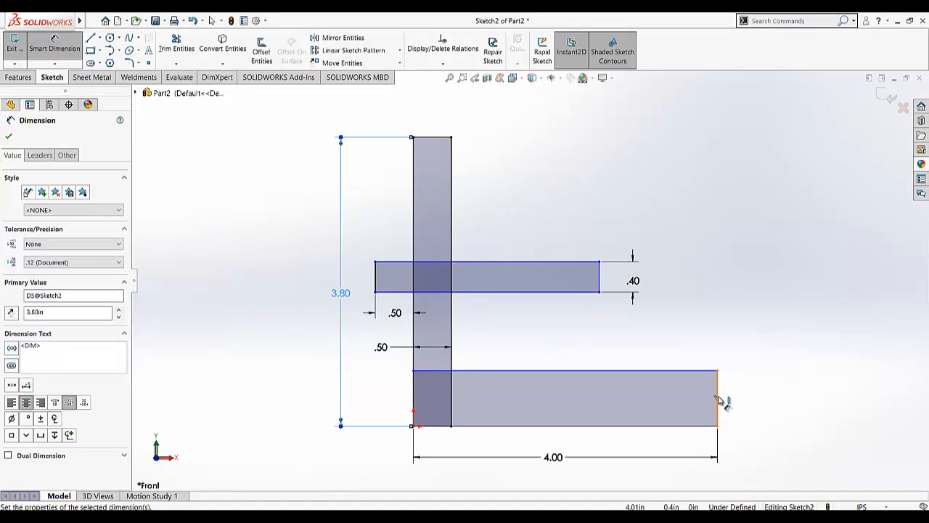
{"action": "left_click", "coordinate": [718, 401]}
{"action": "left_click", "coordinate": [760, 397]}
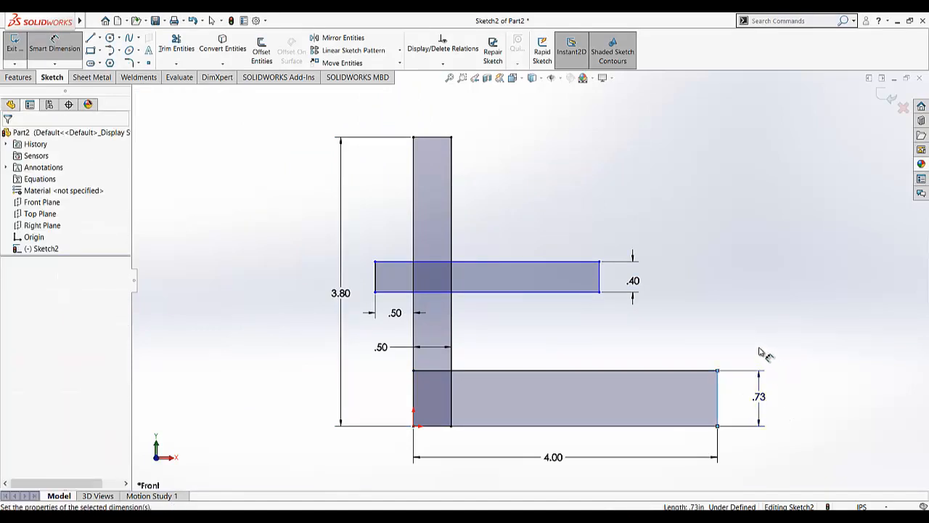
{"action": "type", "text": ".75"}
{"action": "key", "text": "Return"}
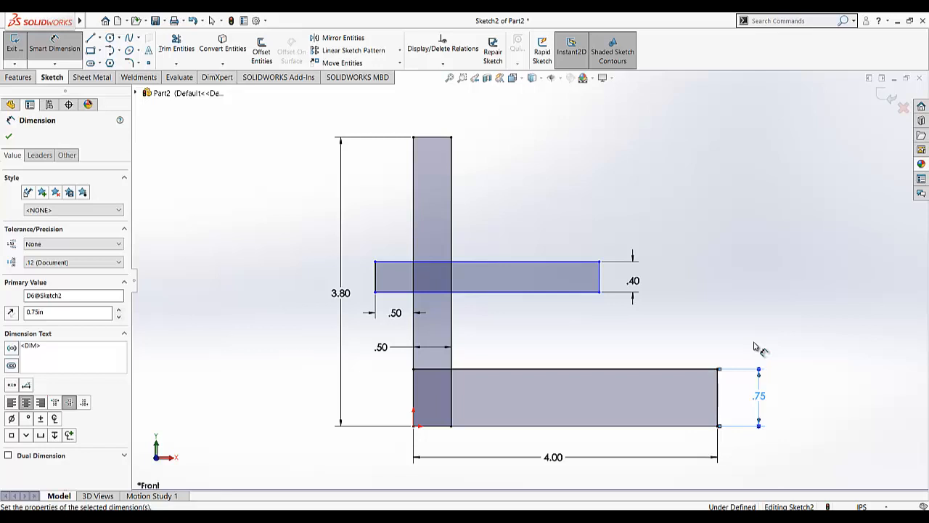
Dimension the crossbar's long overhang from the upright's inner edge to the crossbar's end and set it to 1.5 in.
{"action": "left_click", "coordinate": [452, 314]}
{"action": "left_click", "coordinate": [600, 279]}
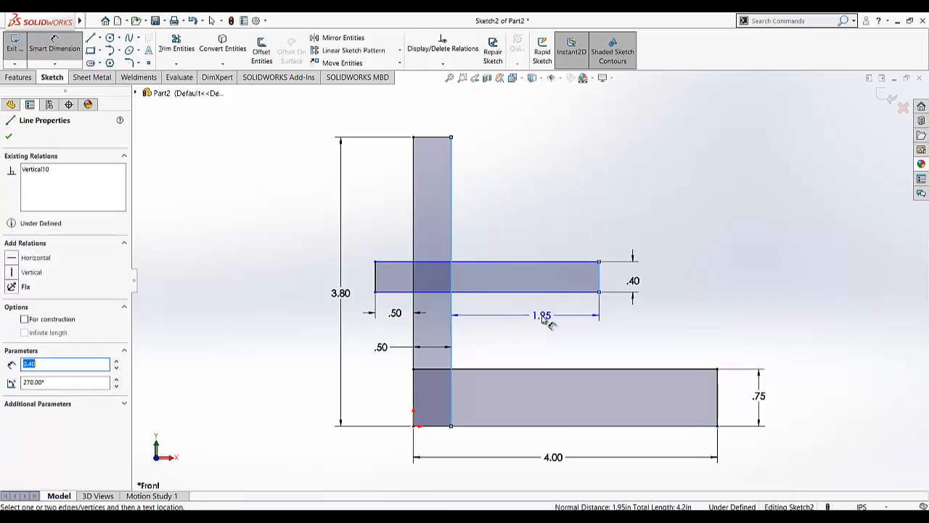
{"action": "left_click", "coordinate": [546, 320]}
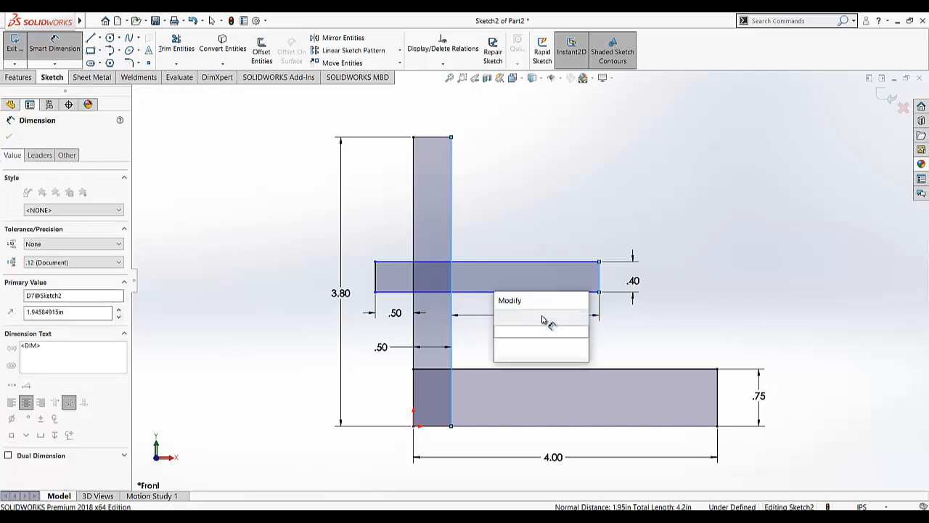
{"action": "type", "text": "1.5"}
{"action": "key", "text": "Return"}
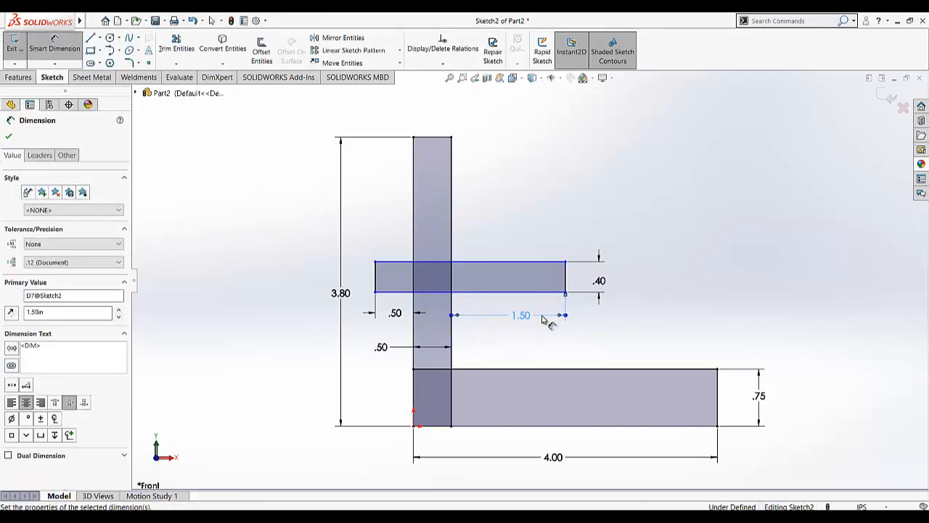
Place the crossbar's lower edge 2.5 in above the base's bottom edge with a dimension, and move the upright's overall height dimension farther outward.
{"action": "left_click", "coordinate": [390, 291]}
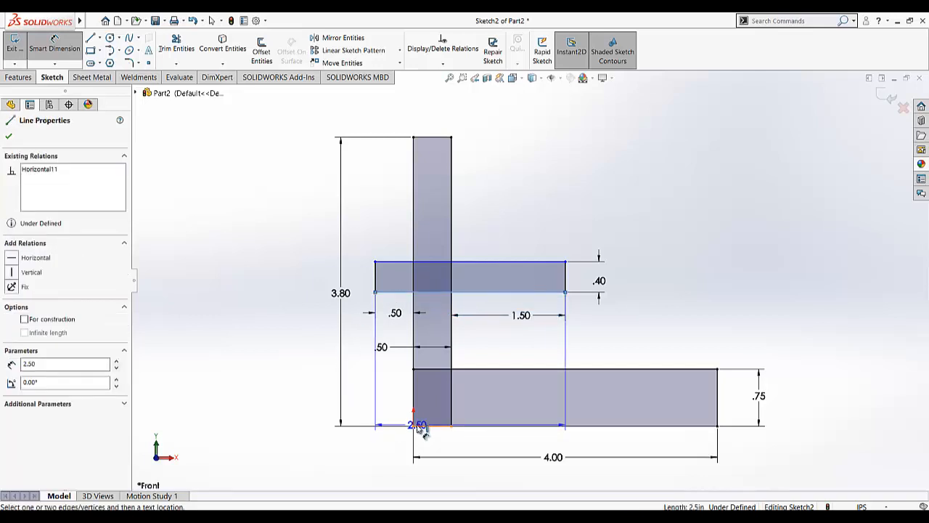
{"action": "left_click", "coordinate": [421, 426]}
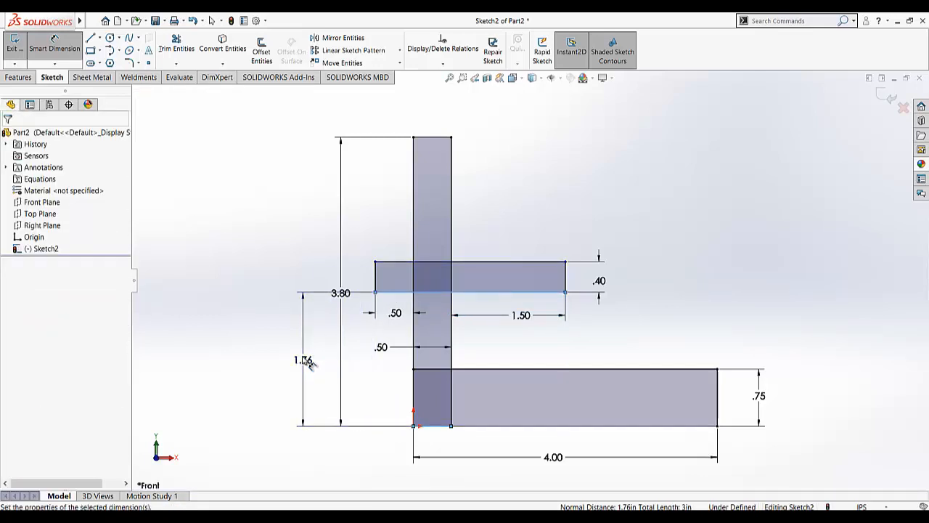
{"action": "left_click", "coordinate": [306, 360]}
{"action": "type", "text": "2.5"}
{"action": "key", "text": "Return"}
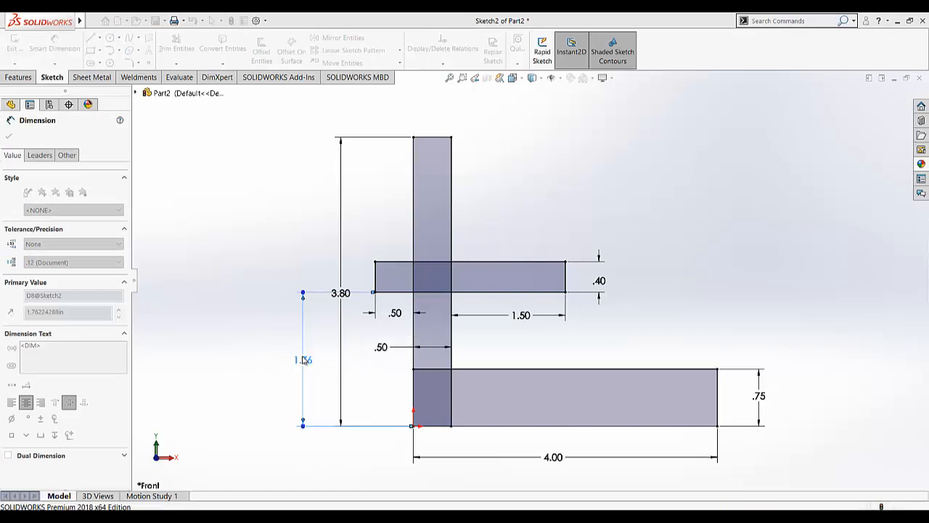
{"action": "left_click_drag", "start_coordinate": [338, 300], "coordinate": [254, 303]}
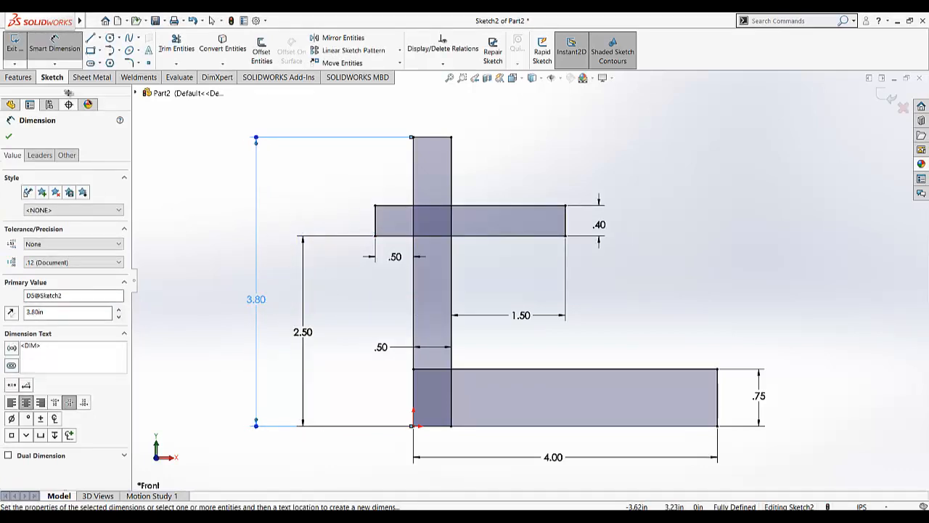
{"action": "left_click", "coordinate": [64, 52]}
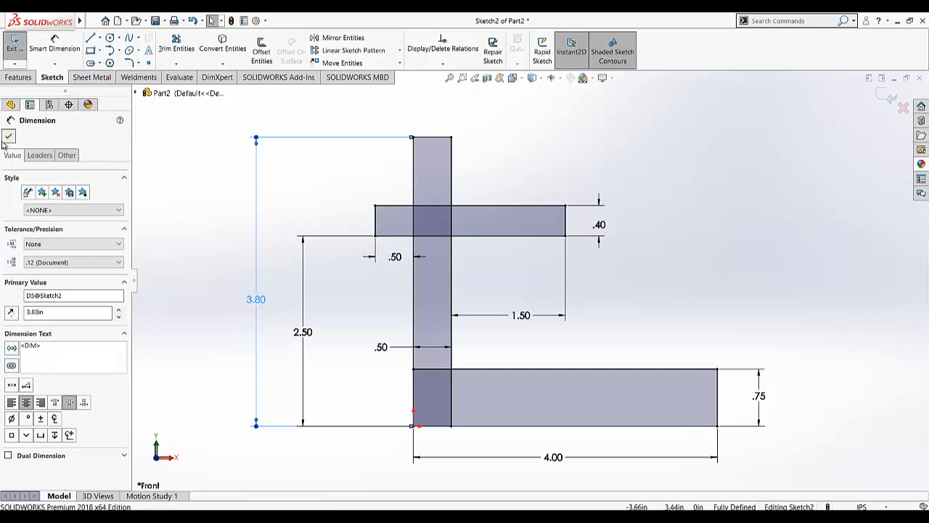
Trim away the upright's and base's inner line segments where the two rectangles overlap, using the Trim to closest option.
{"action": "key", "text": "Escape"}
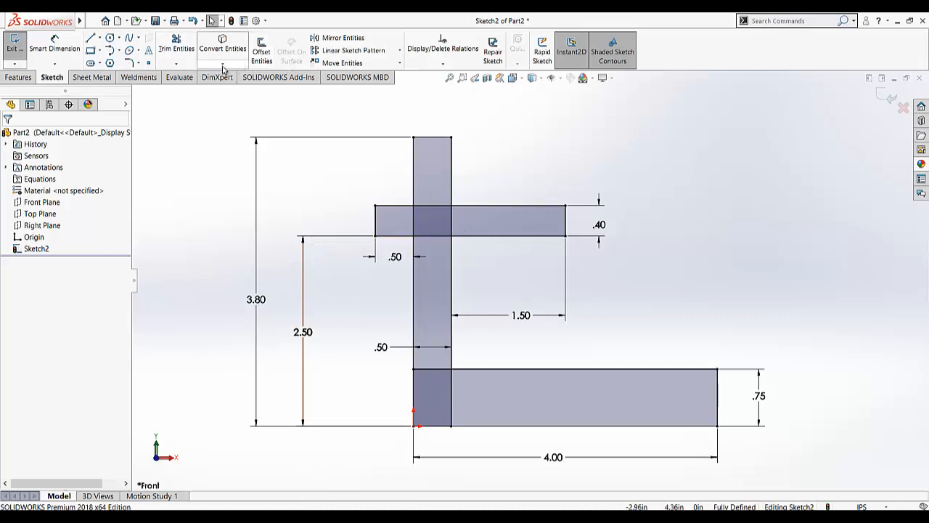
{"action": "left_click", "coordinate": [175, 64]}
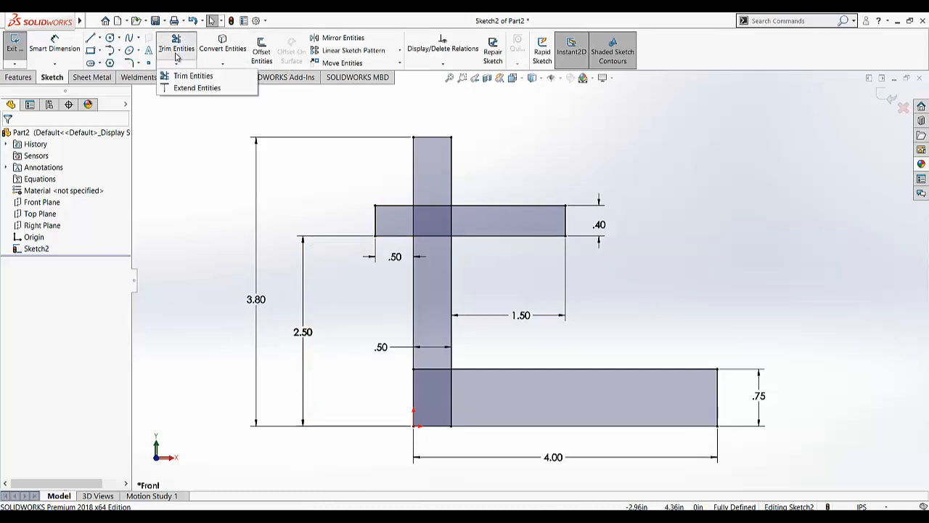
{"action": "left_click", "coordinate": [190, 75]}
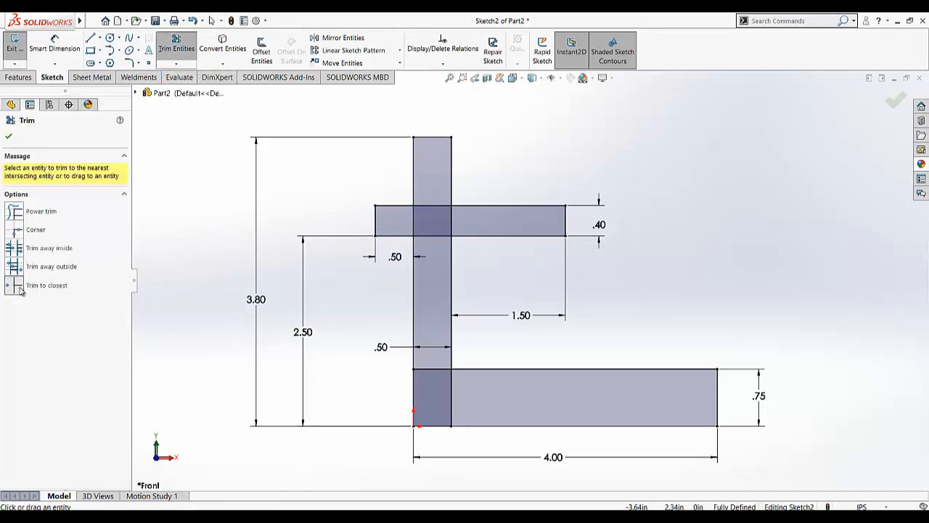
{"action": "left_click", "coordinate": [19, 287]}
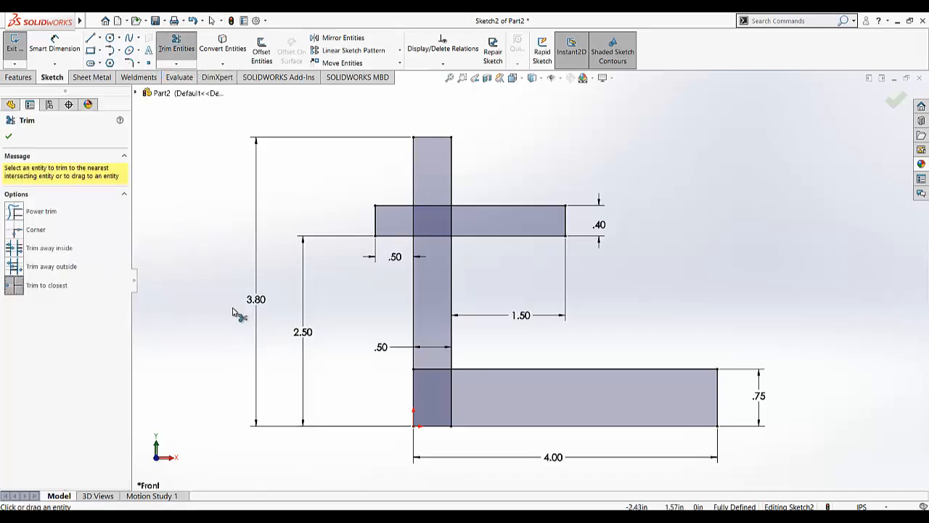
{"action": "left_click", "coordinate": [451, 392]}
{"action": "left_click", "coordinate": [435, 371]}
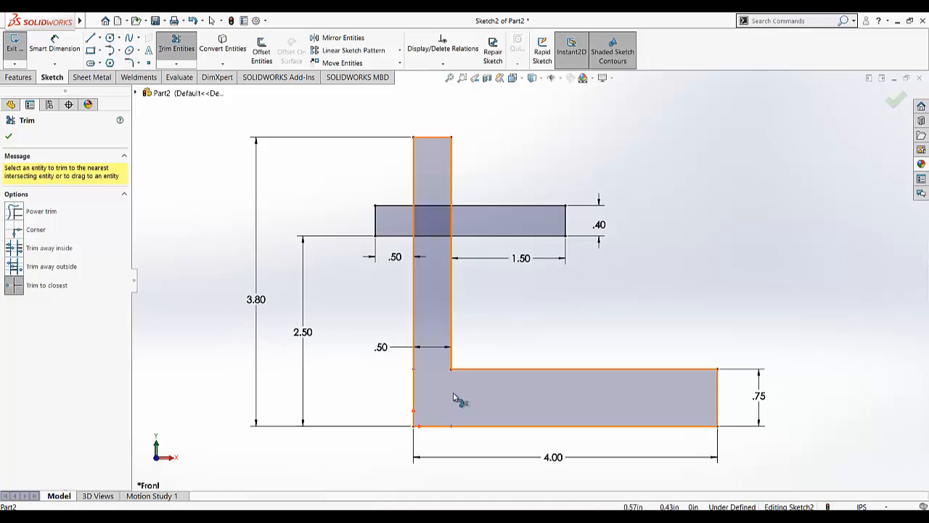
Trim the four inner segments where the crossbar crosses the upright, merging them into one continuous outline, and finish trimming.
{"action": "left_click", "coordinate": [433, 206]}
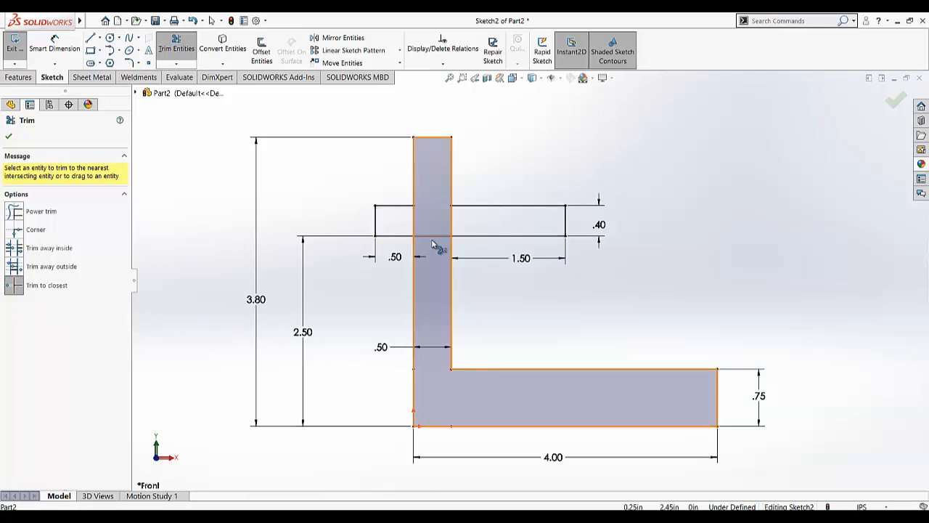
{"action": "left_click", "coordinate": [428, 235]}
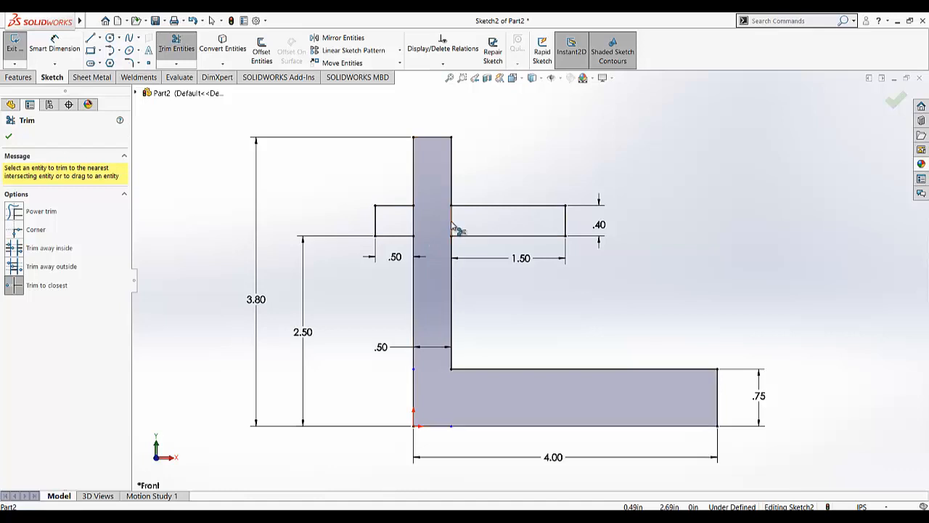
{"action": "left_click", "coordinate": [414, 221]}
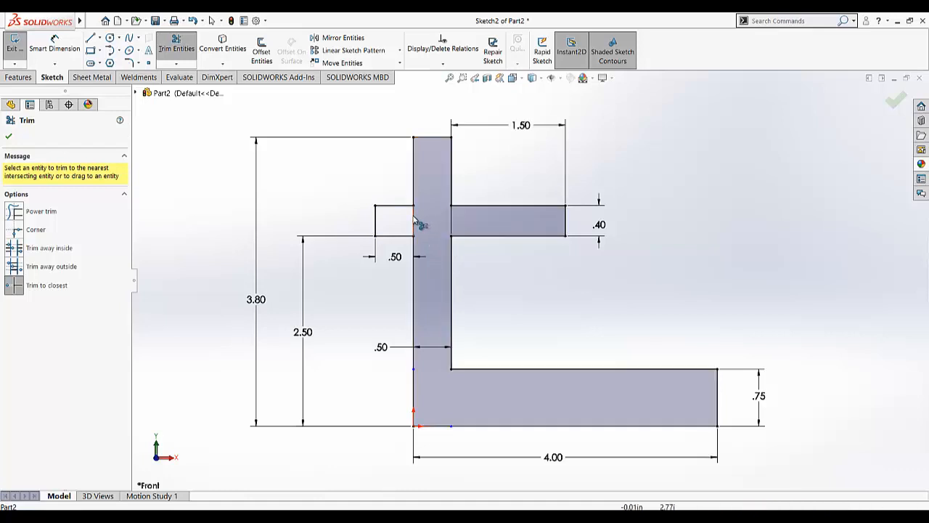
{"action": "left_click", "coordinate": [452, 222]}
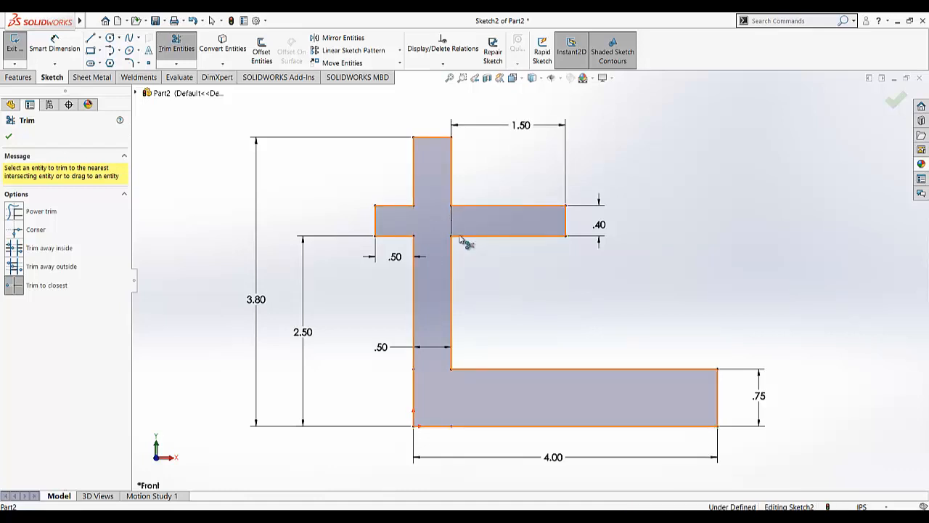
{"action": "left_click", "coordinate": [9, 138]}
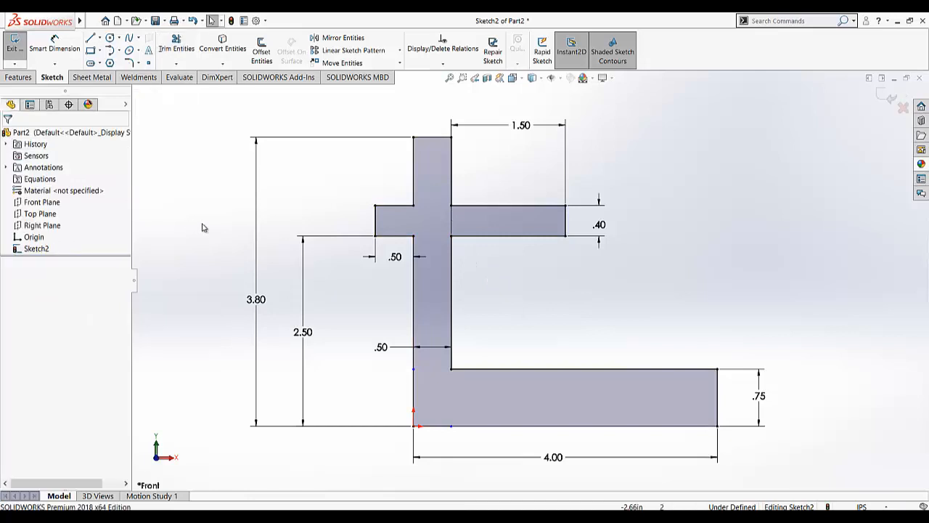
Exit the sketch and extrude the trimmed profile as a blind boss 6 in deep.
{"action": "left_click", "coordinate": [14, 42]}
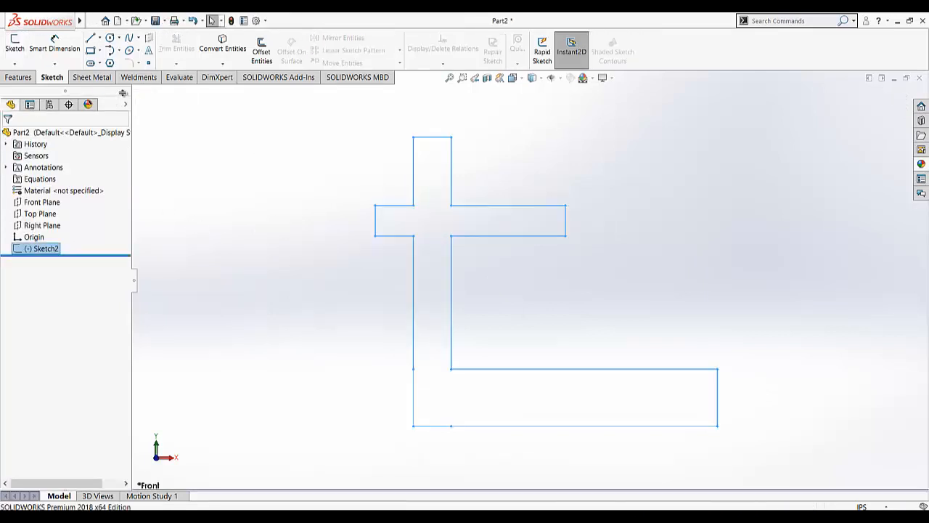
{"action": "left_click", "coordinate": [18, 77]}
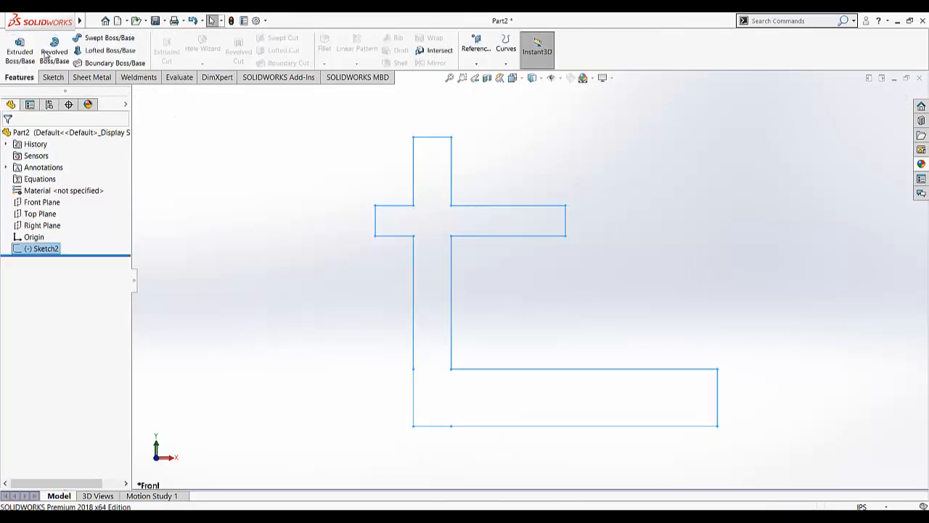
{"action": "left_click", "coordinate": [20, 52]}
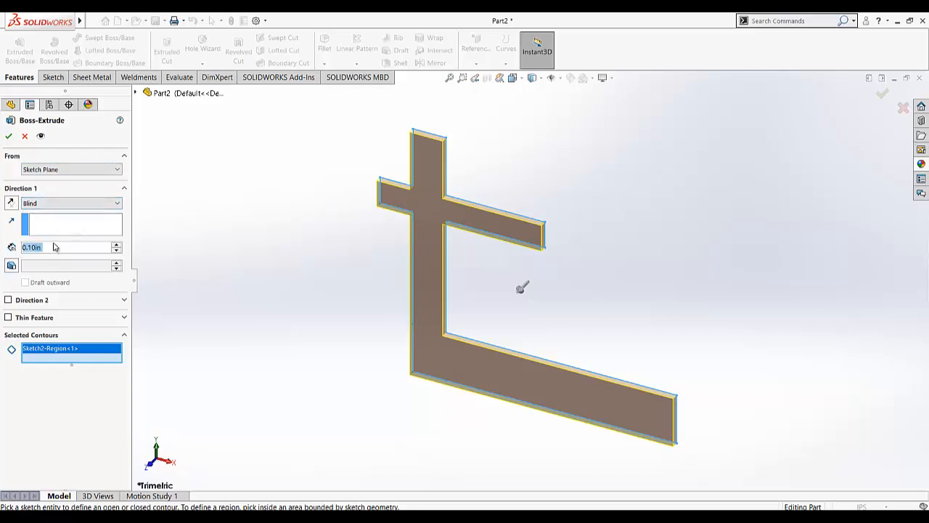
{"action": "type", "text": "6A"}
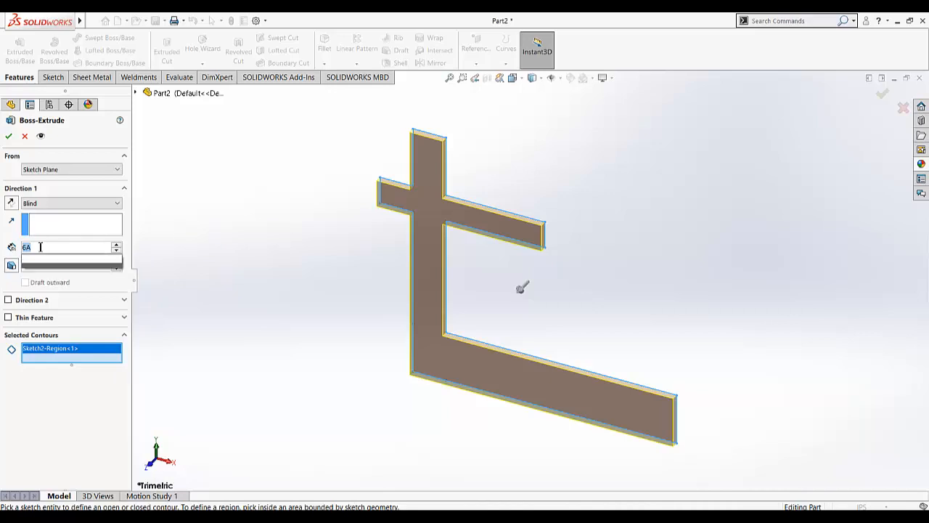
{"action": "key", "text": "Return"}
{"action": "left_click", "coordinate": [8, 135]}
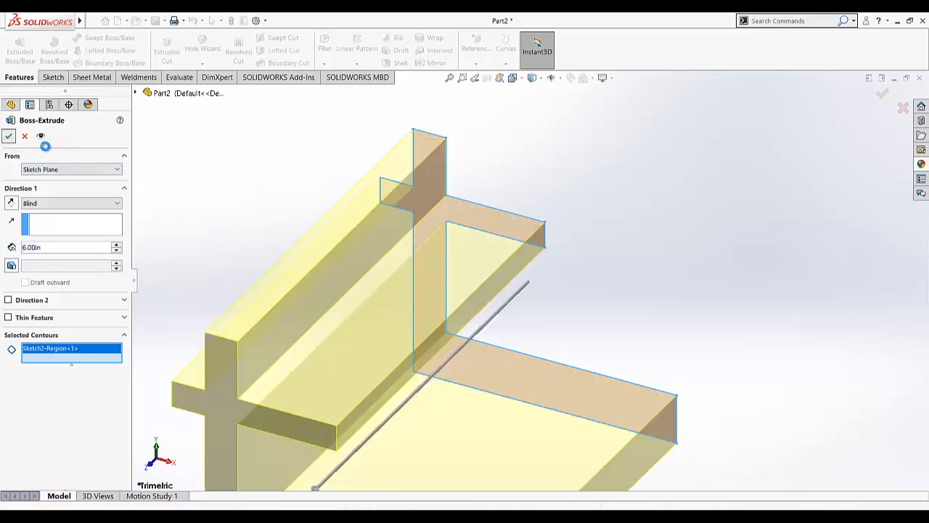
{"action": "key", "text": "f"}
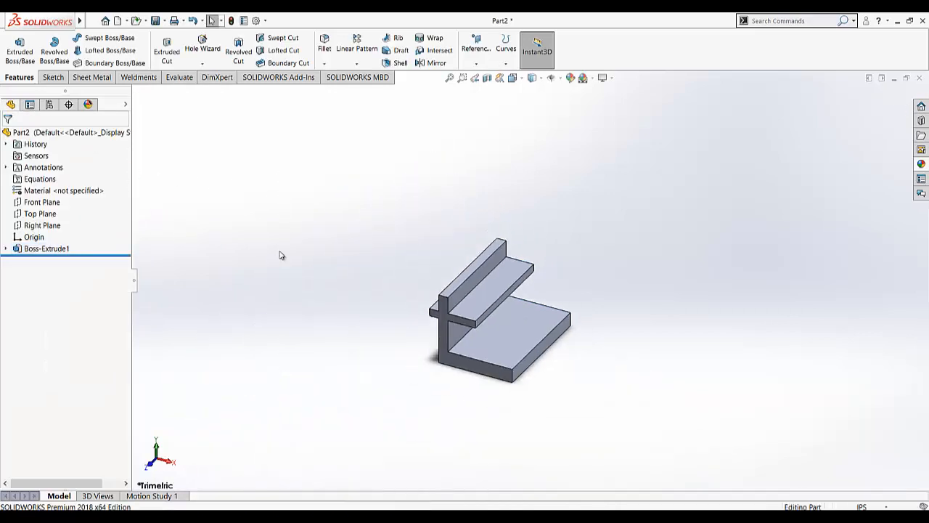
Start a sketch on the base's upper face and look straight down on it.
{"action": "scroll", "coordinate": [594, 323], "scroll_direction": "down", "scroll_amount": 5}
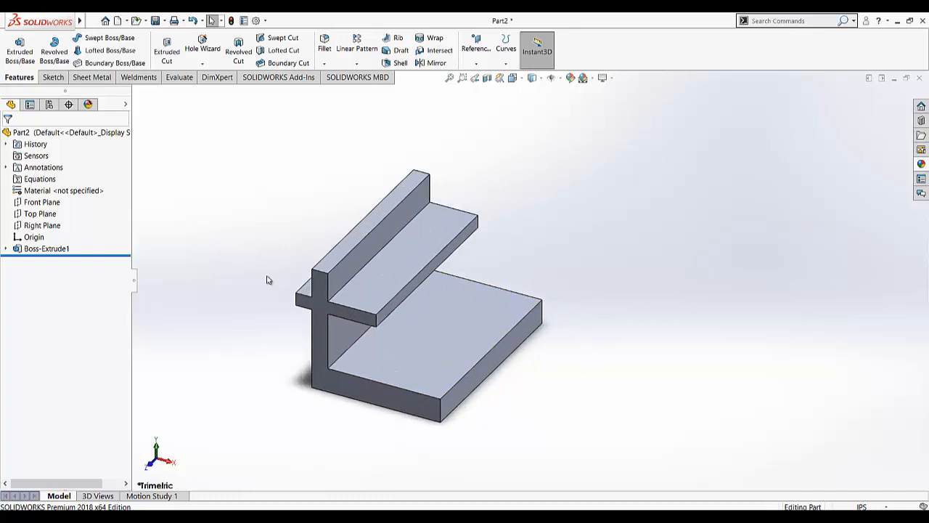
{"action": "scroll", "coordinate": [269, 280], "scroll_direction": "down", "scroll_amount": 3}
{"action": "left_click", "coordinate": [53, 78]}
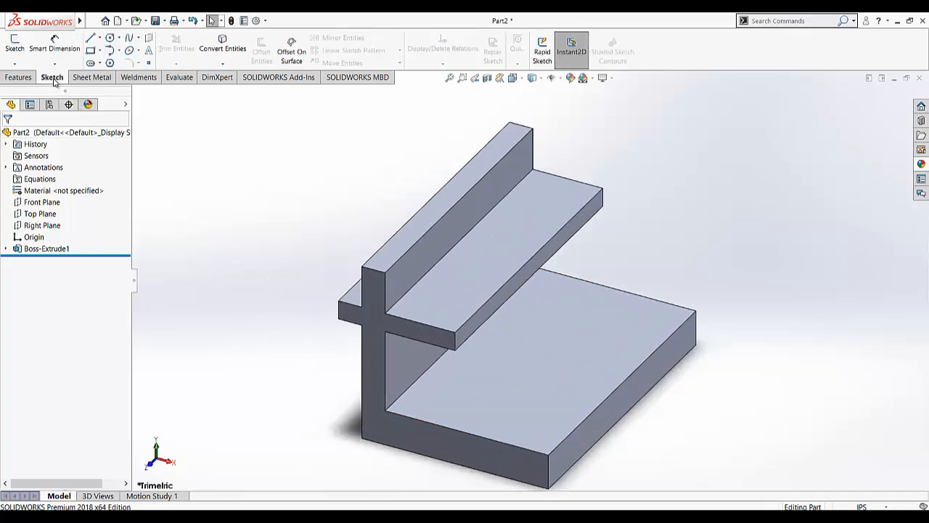
{"action": "left_click", "coordinate": [15, 45]}
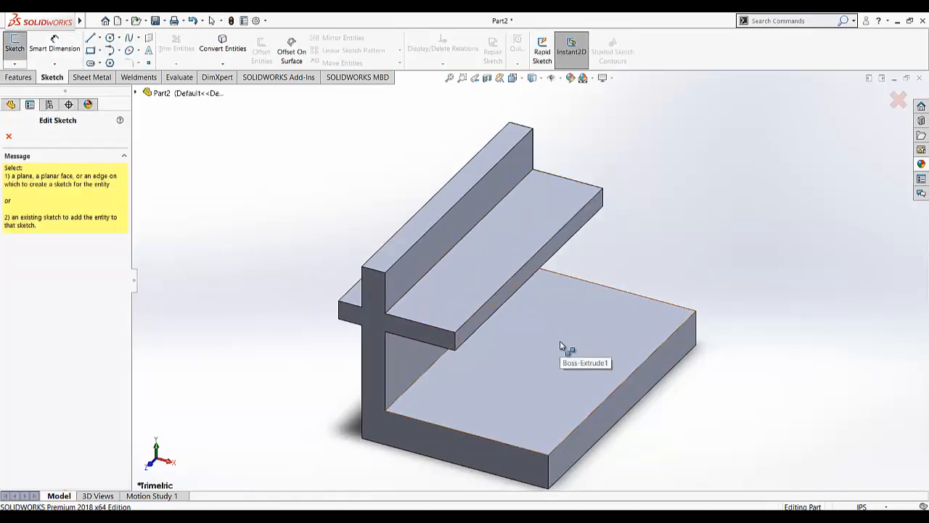
{"action": "left_click", "coordinate": [559, 346]}
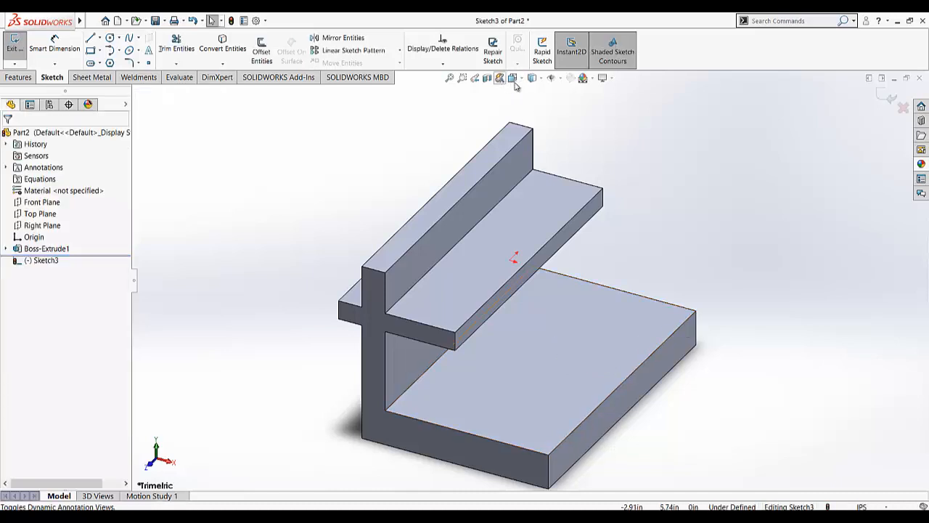
{"action": "left_click", "coordinate": [513, 79]}
{"action": "left_click", "coordinate": [570, 139]}
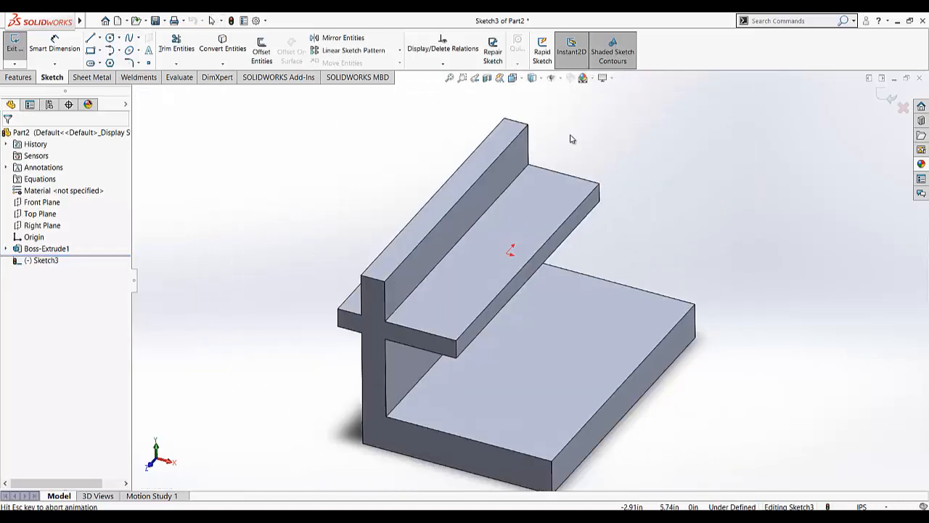
Sketch a corner rectangle about 0.72 by 0.77 in on the base, one side on the free end edge near the front.
{"action": "left_click", "coordinate": [92, 50]}
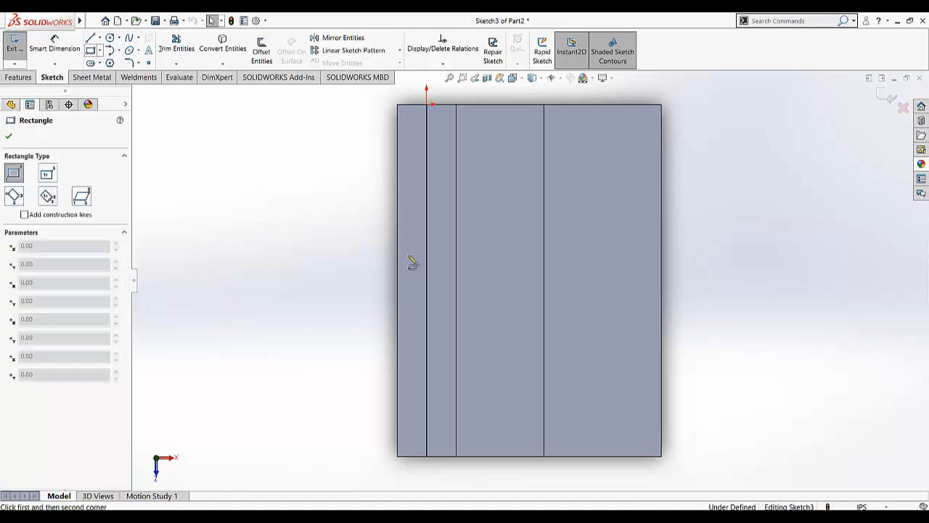
{"action": "left_click", "coordinate": [661, 413]}
{"action": "left_click", "coordinate": [619, 368]}
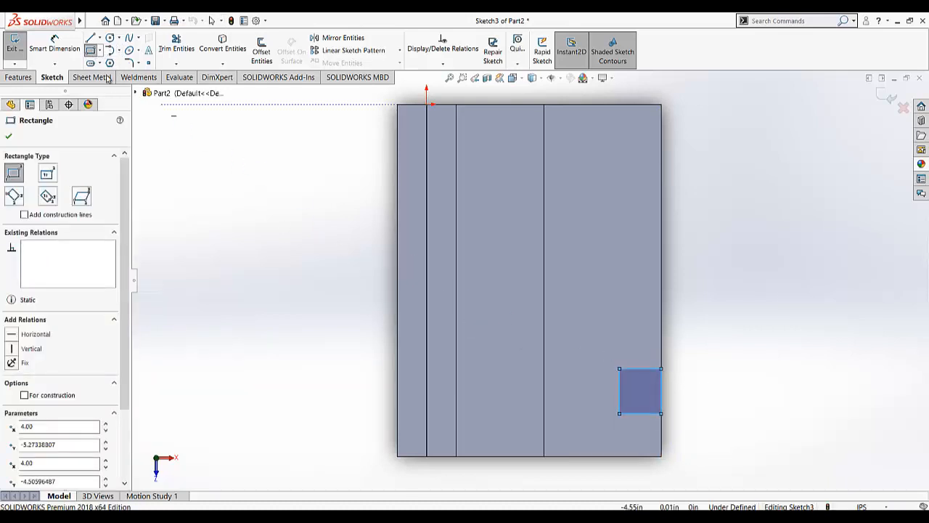
Dimension the small rectangle's width perpendicular to the base's free end edge and set it to 0.75 in.
{"action": "left_click", "coordinate": [58, 52]}
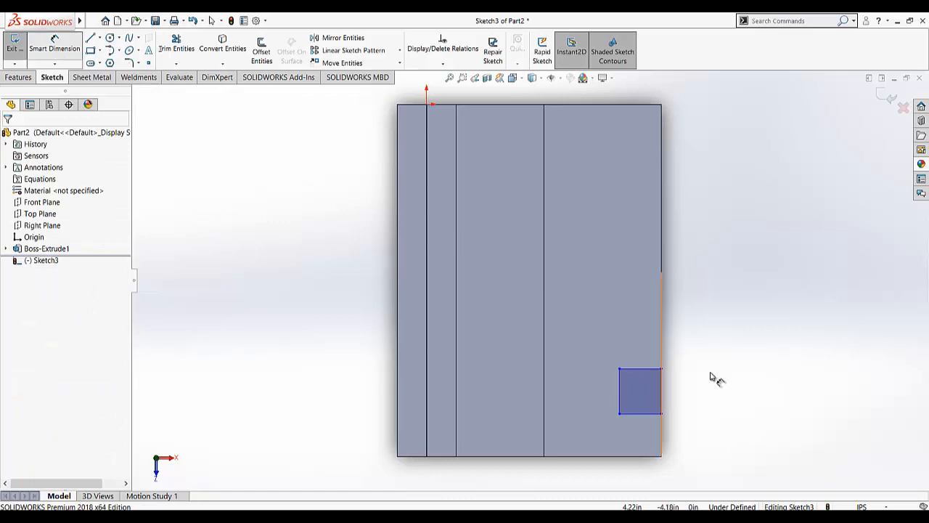
{"action": "left_click", "coordinate": [650, 370]}
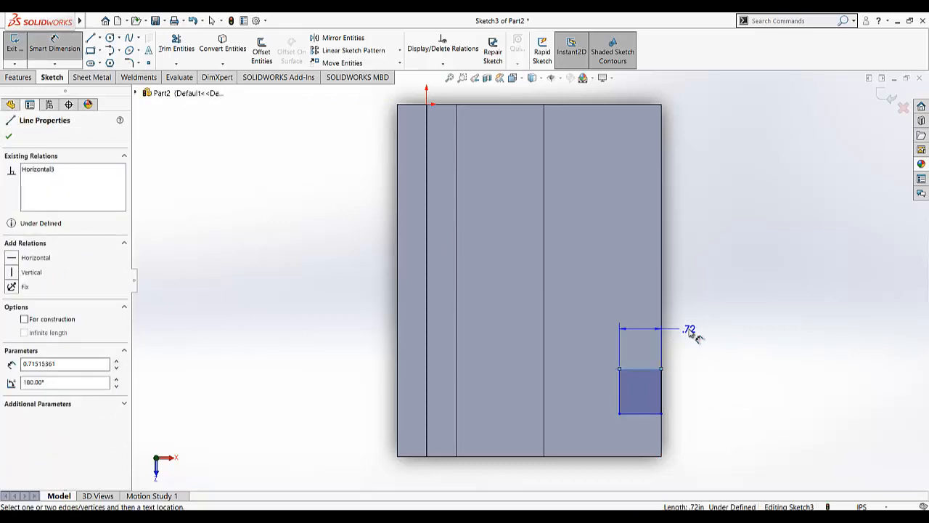
{"action": "left_click", "coordinate": [691, 331]}
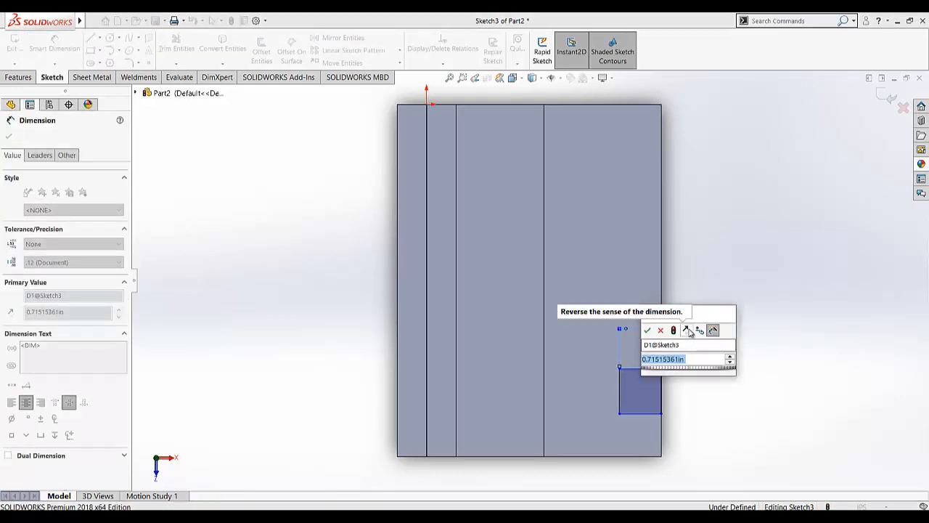
{"action": "type", "text": ".75"}
{"action": "key", "text": "Return"}
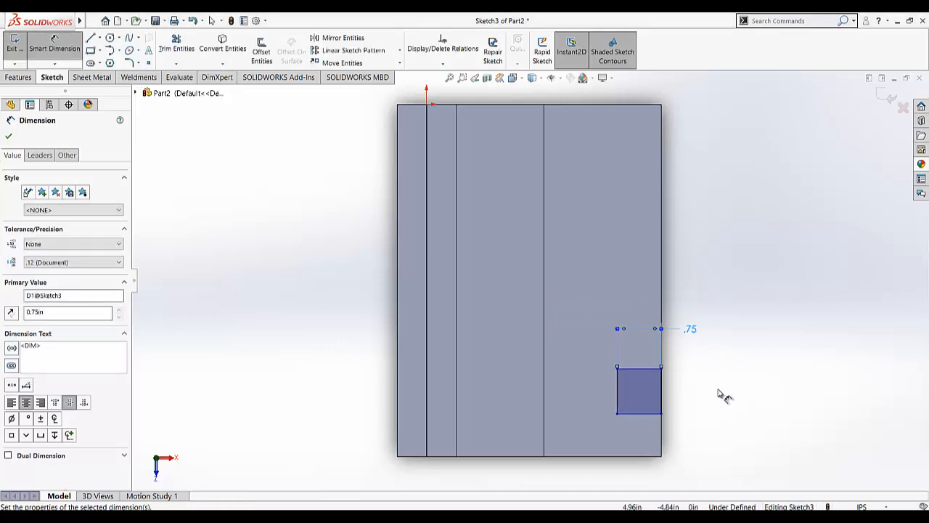
Dimension the small rectangle's side along the base's free end edge and set its length to 0.75 in.
{"action": "left_click", "coordinate": [649, 455]}
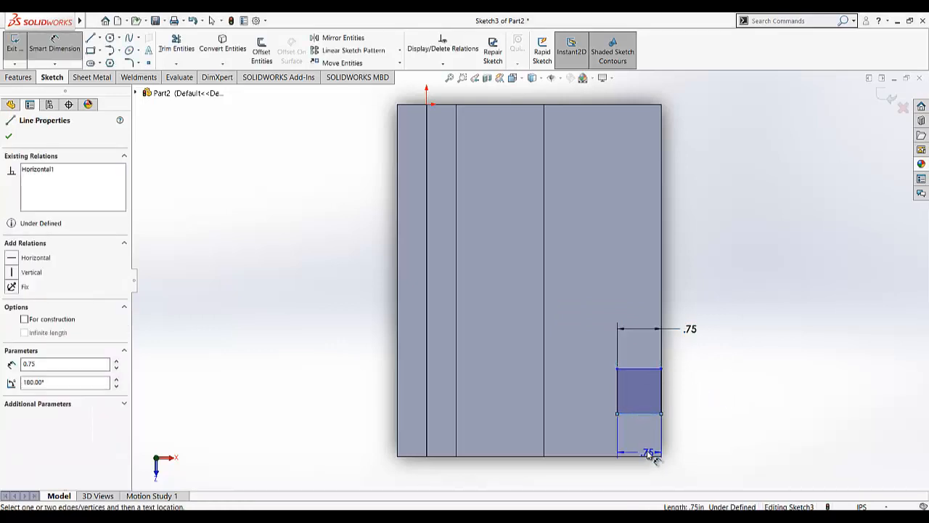
{"action": "key", "text": "Escape"}
{"action": "left_click", "coordinate": [662, 392]}
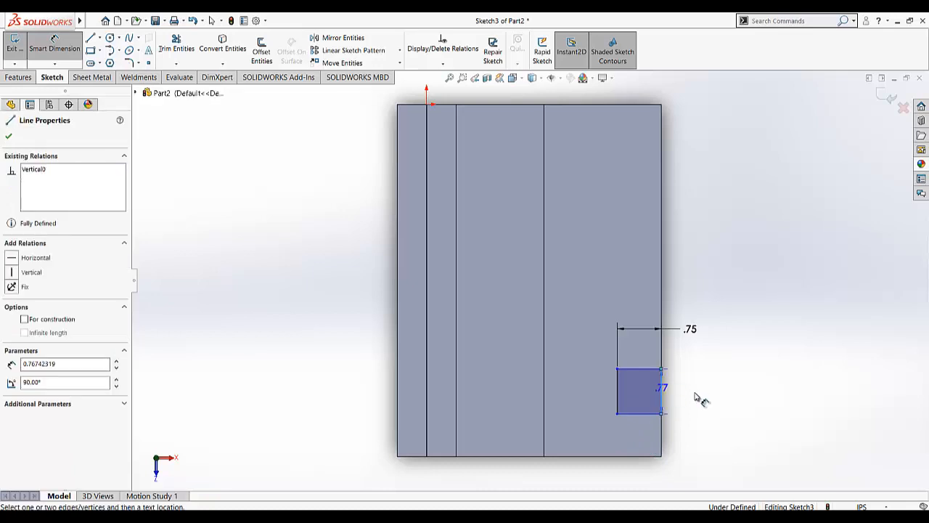
{"action": "left_click", "coordinate": [695, 392]}
{"action": "type", "text": ".75"}
{"action": "key", "text": "Return"}
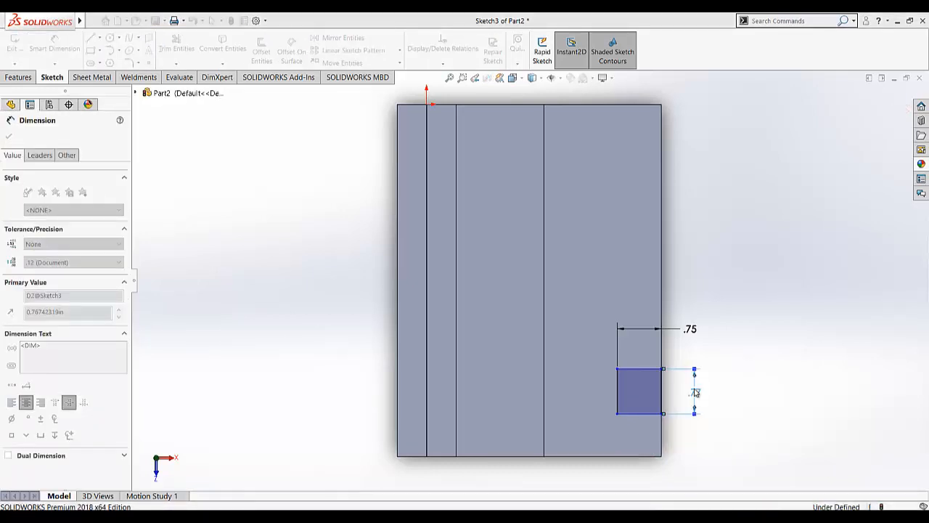
Place the small rectangle 0.125 in from the base's front edge with a dimension between the two nearest parallel edges.
{"action": "left_click", "coordinate": [643, 415]}
{"action": "left_click", "coordinate": [648, 456]}
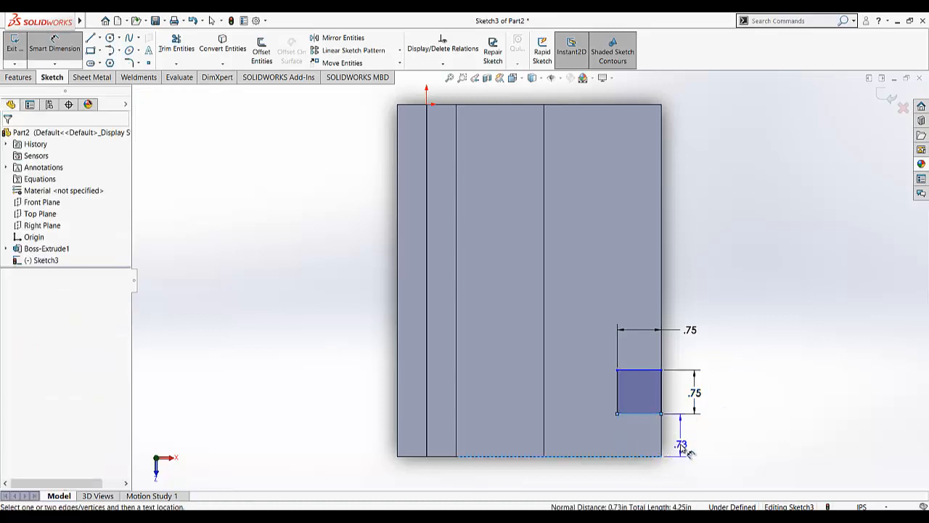
{"action": "left_click", "coordinate": [689, 452]}
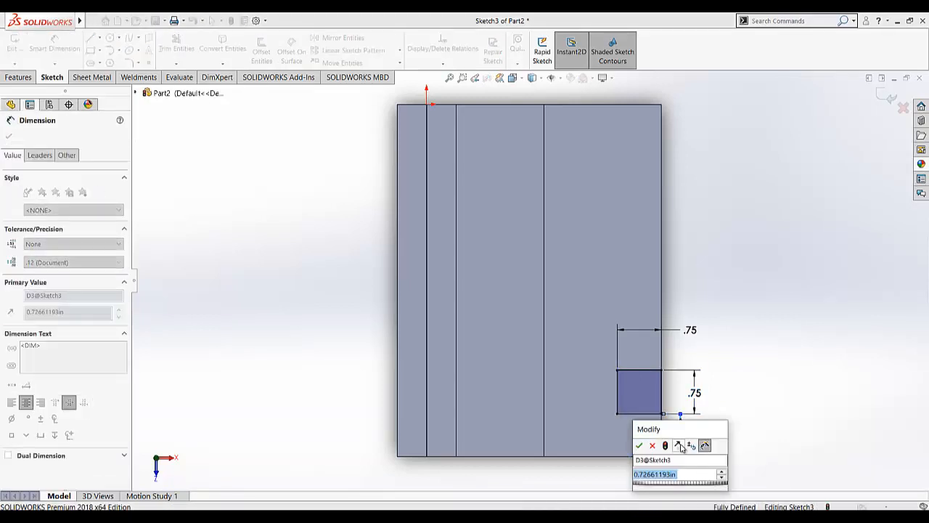
{"action": "type", "text": ".125"}
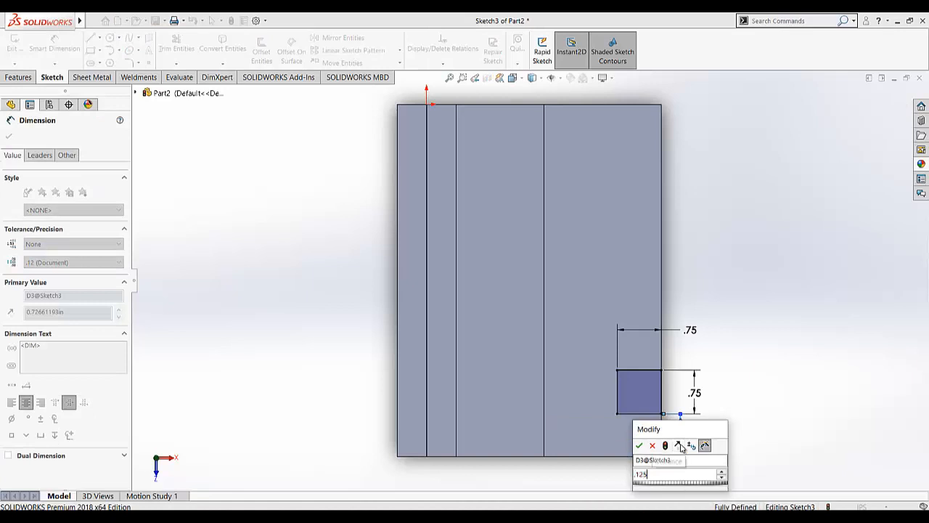
{"action": "key", "text": "Return"}
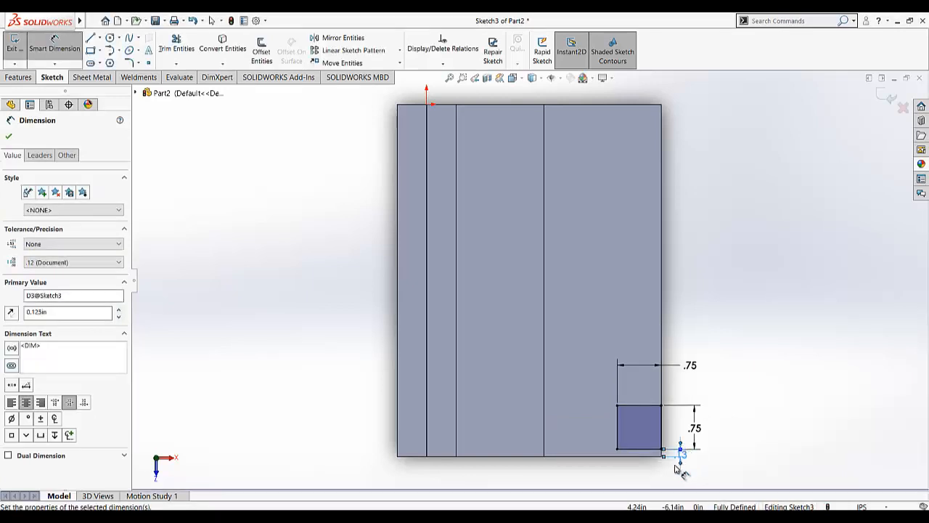
{"action": "left_click", "coordinate": [674, 466]}
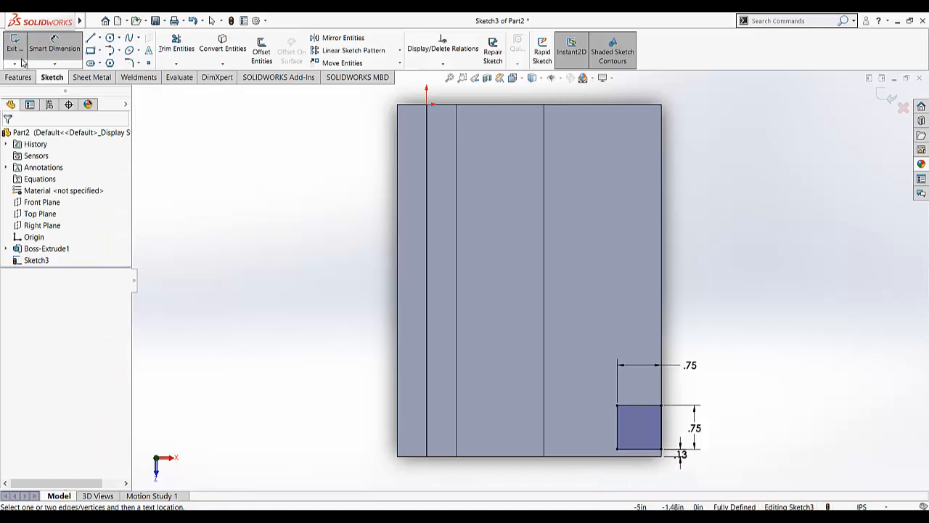
Close the square sketch on the base and extrude it upward 0.5 in as a merged block.
{"action": "left_click", "coordinate": [20, 58]}
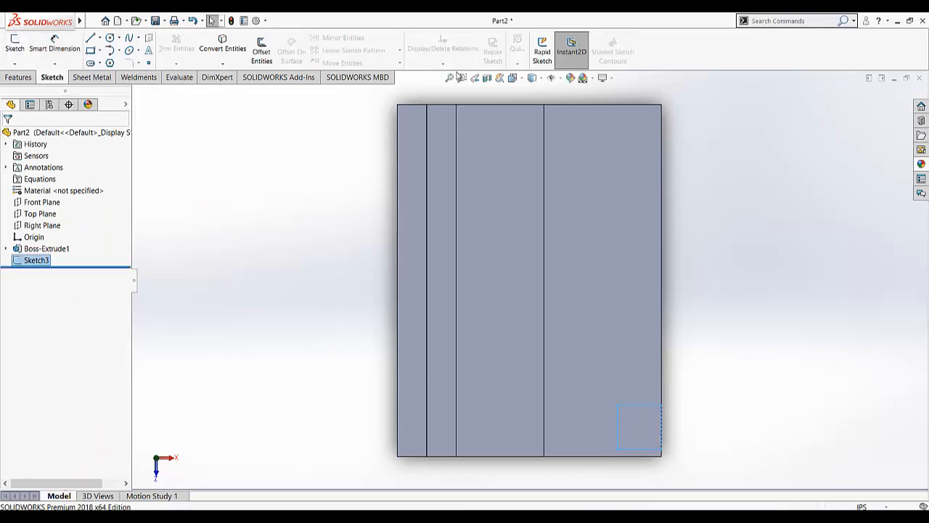
{"action": "left_click", "coordinate": [512, 78]}
{"action": "left_click", "coordinate": [568, 106]}
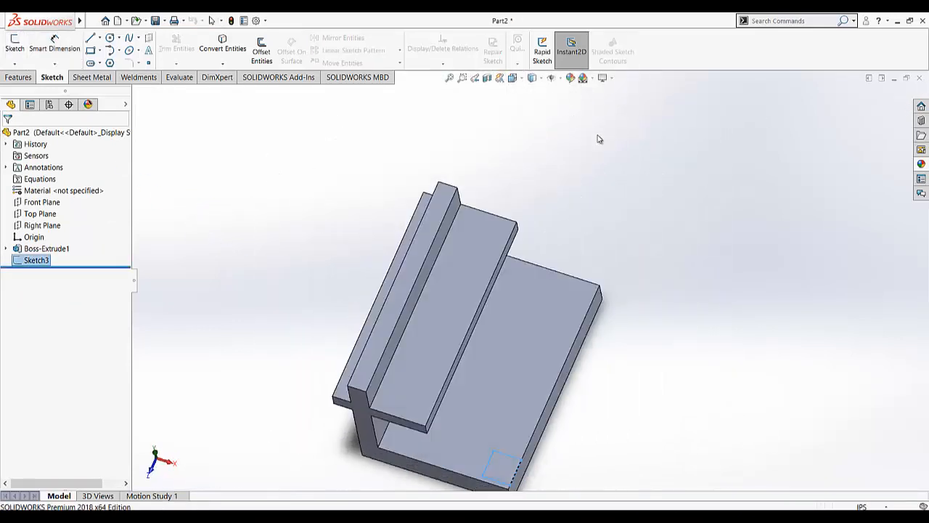
{"action": "left_click", "coordinate": [32, 75]}
{"action": "left_click", "coordinate": [21, 52]}
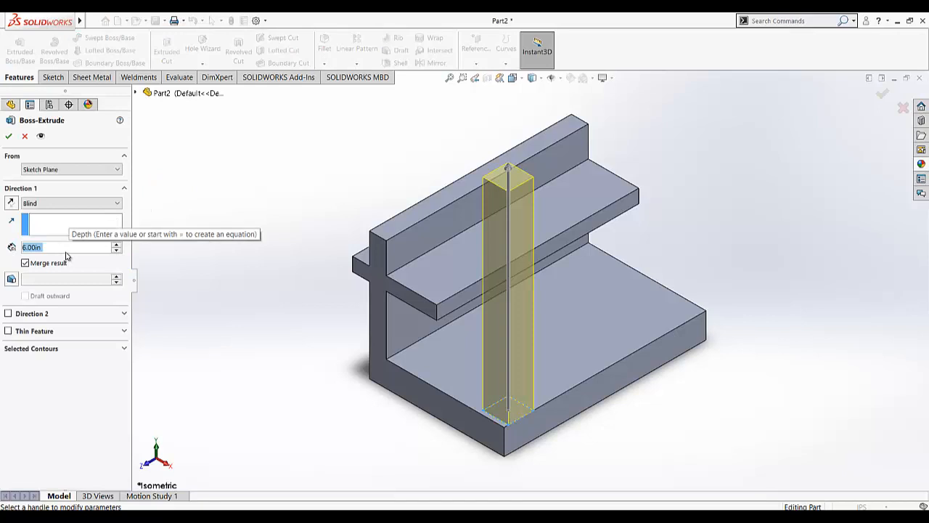
{"action": "type", "text": "0.5"}
{"action": "key", "text": "Return"}
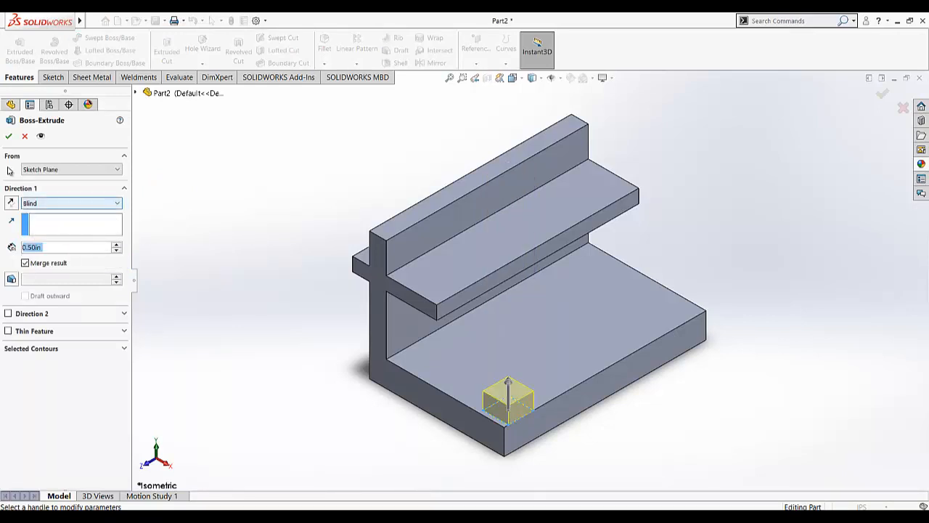
{"action": "left_click", "coordinate": [8, 136]}
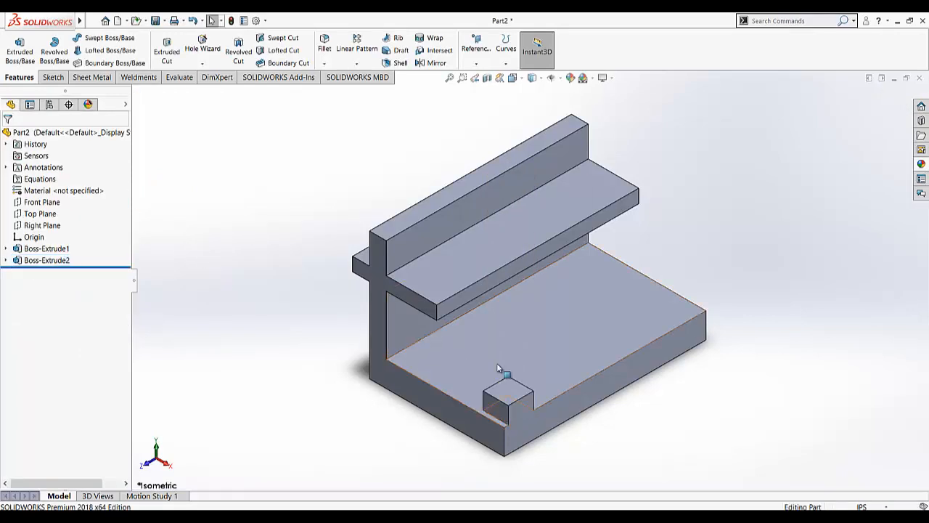
Start a sketch on the small block's top face, viewed normal to the sketch plane.
{"action": "left_click", "coordinate": [508, 391]}
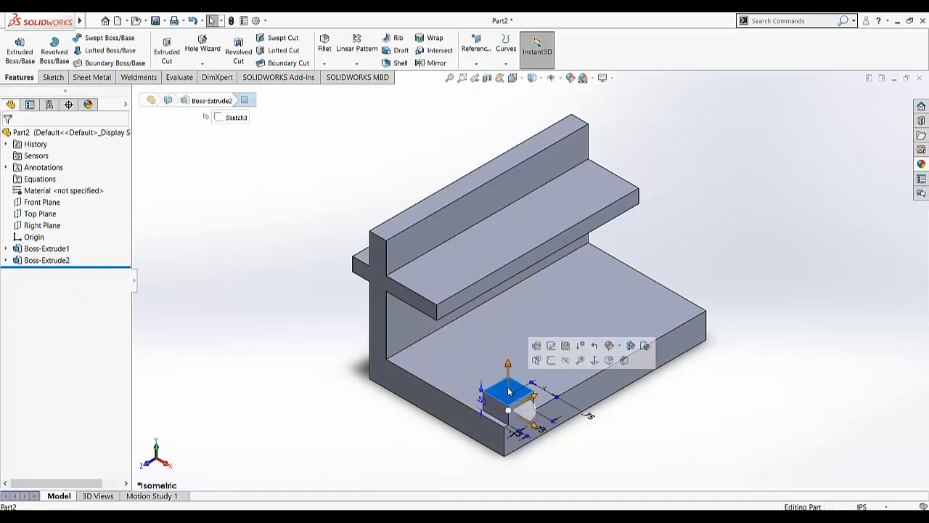
{"action": "left_click", "coordinate": [551, 360]}
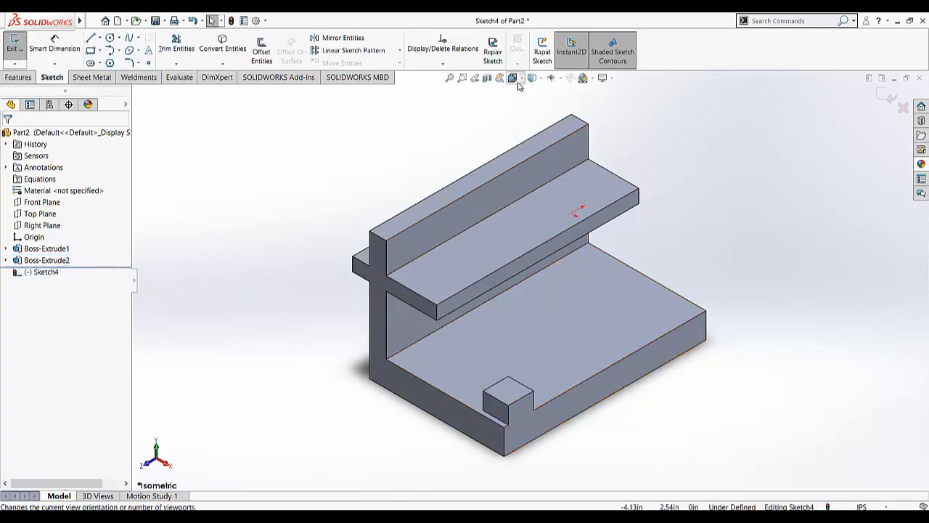
{"action": "left_click", "coordinate": [511, 78]}
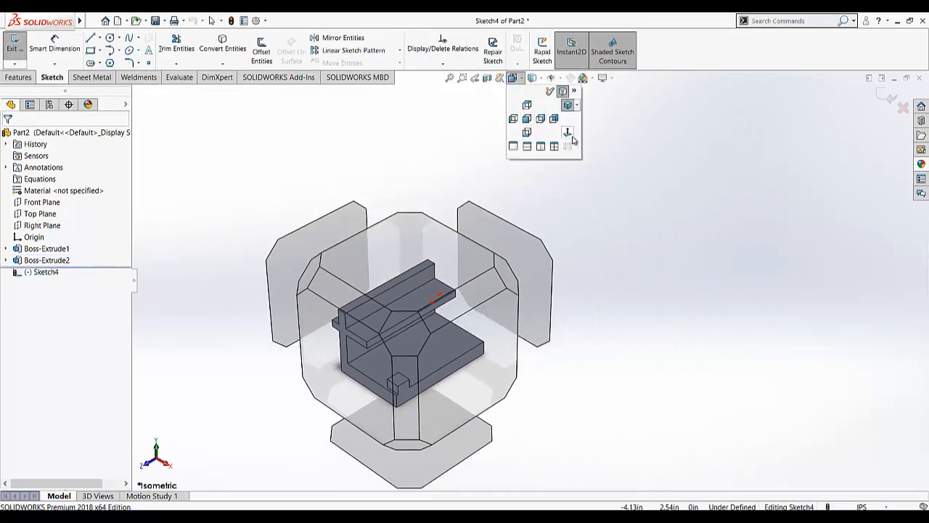
{"action": "left_click", "coordinate": [568, 133]}
{"action": "scroll", "coordinate": [680, 461], "scroll_direction": "down", "scroll_amount": 4}
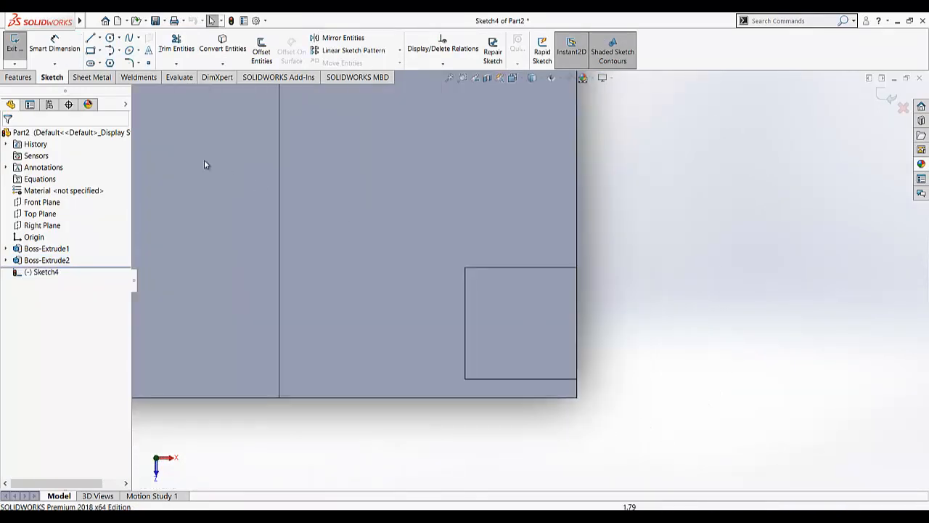
Draw a diagonal centerline across the block's top face, from its inner rear corner to the front corner on the base's free end edge.
{"action": "left_click", "coordinate": [100, 40]}
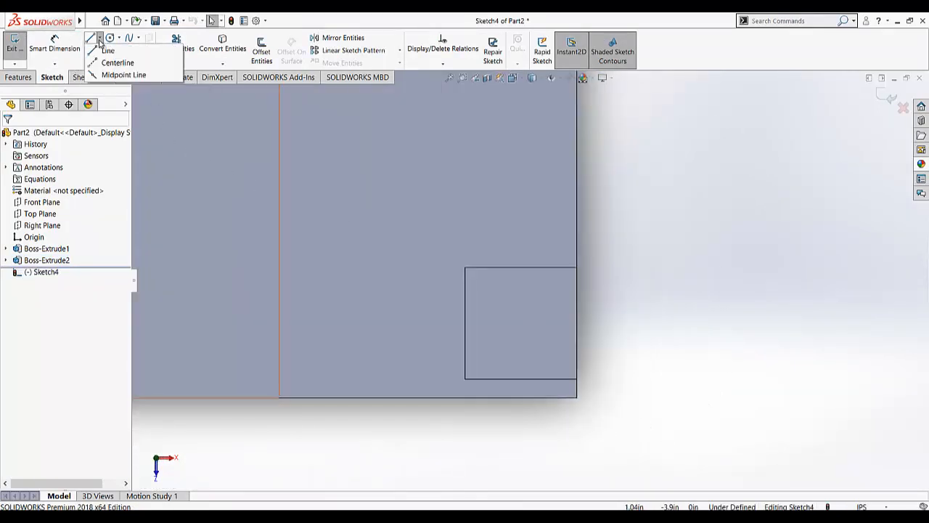
{"action": "left_click", "coordinate": [117, 62]}
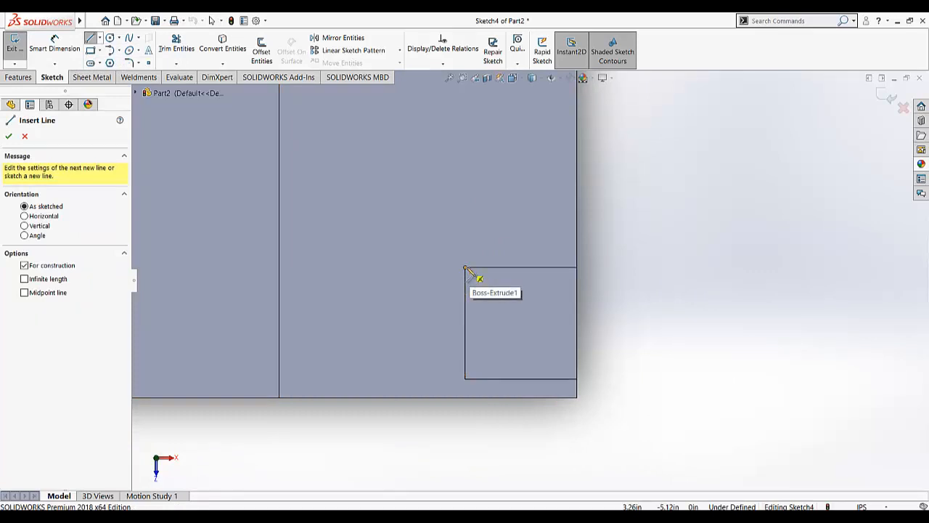
{"action": "left_click", "coordinate": [466, 268]}
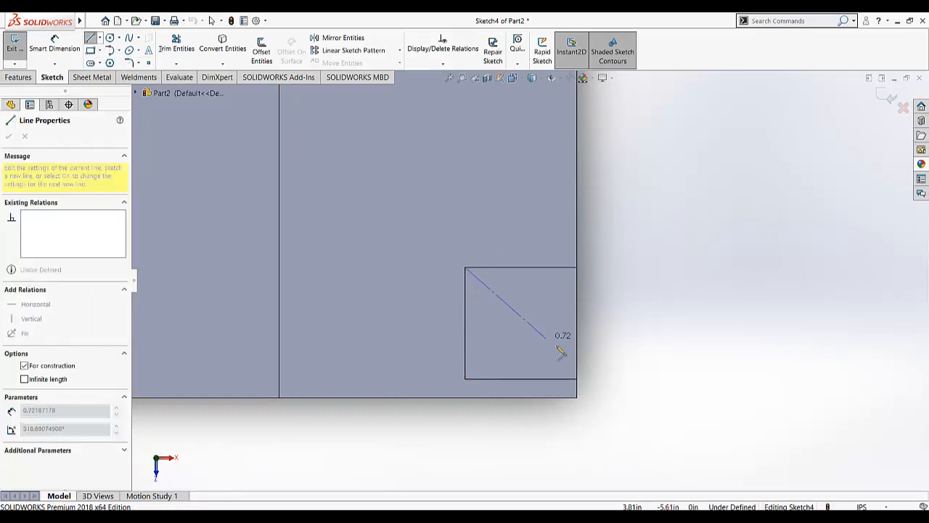
{"action": "left_click", "coordinate": [578, 379]}
{"action": "right_click", "coordinate": [662, 267]}
{"action": "left_click", "coordinate": [690, 278]}
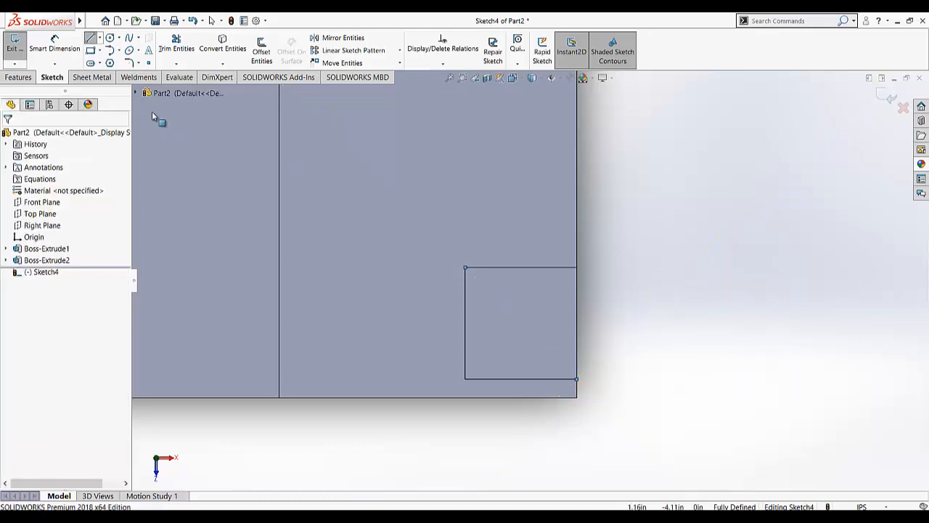
Sketch a circle centred on the diagonal's midpoint and set its diameter to 0.5 in.
{"action": "left_click", "coordinate": [113, 40]}
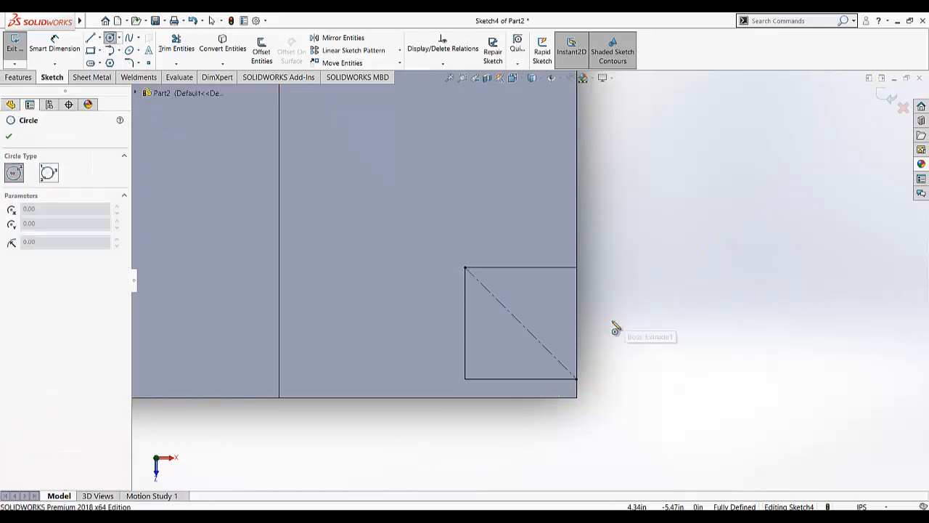
{"action": "left_click", "coordinate": [520, 323]}
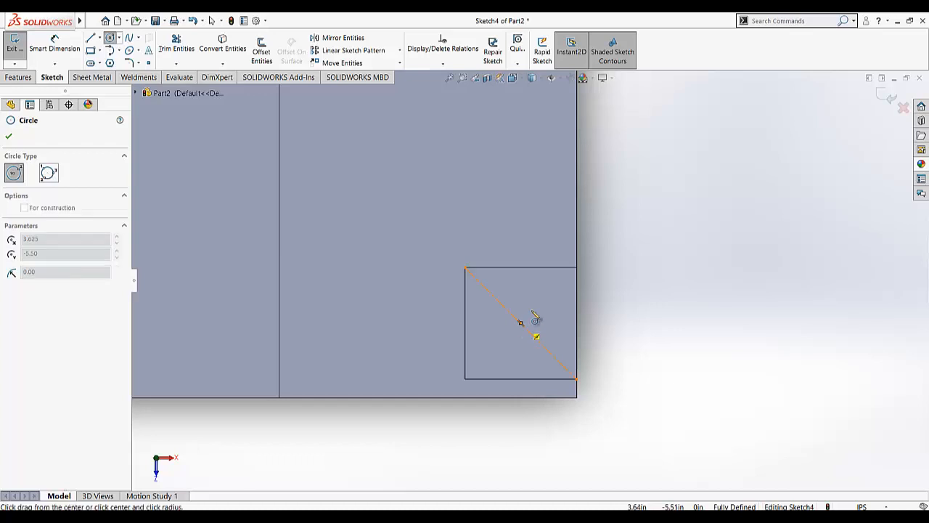
{"action": "left_click", "coordinate": [543, 315]}
{"action": "left_click", "coordinate": [54, 45]}
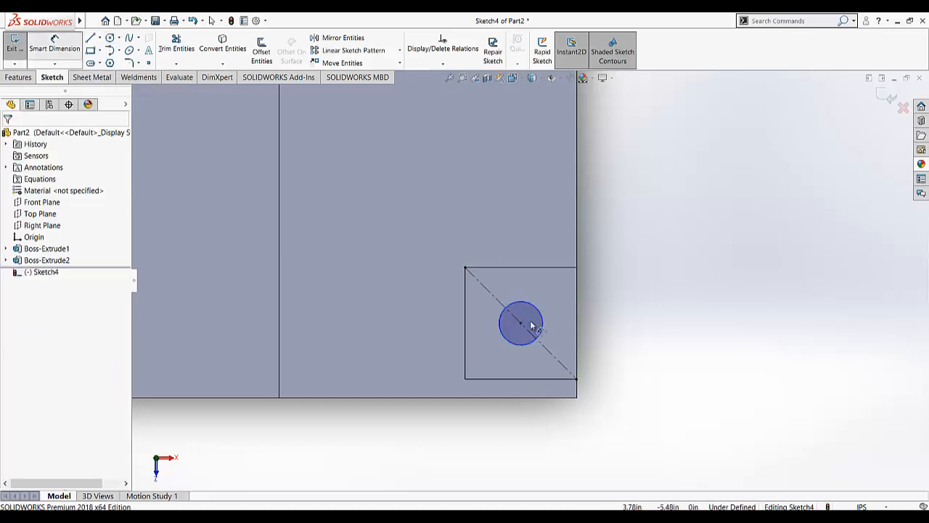
{"action": "left_click", "coordinate": [539, 313]}
{"action": "left_click", "coordinate": [619, 278]}
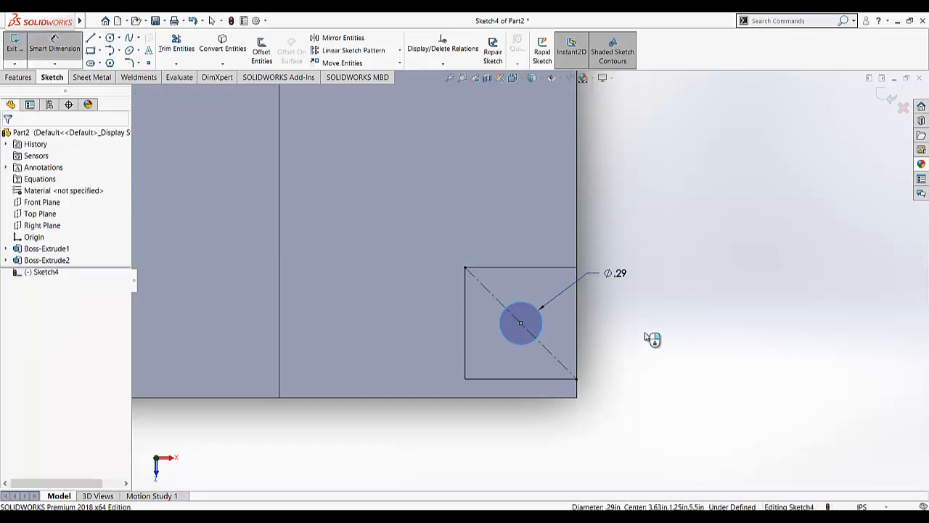
{"action": "type", "text": ".5"}
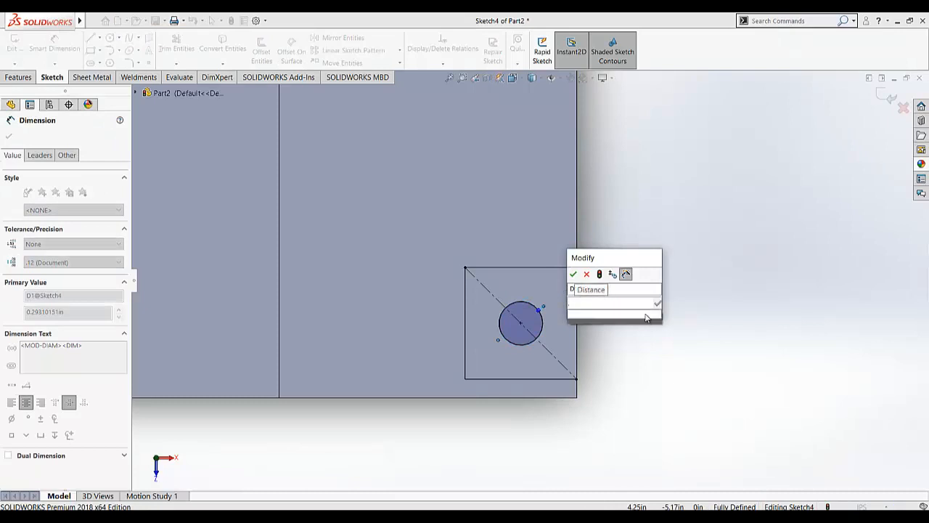
{"action": "key", "text": "Return"}
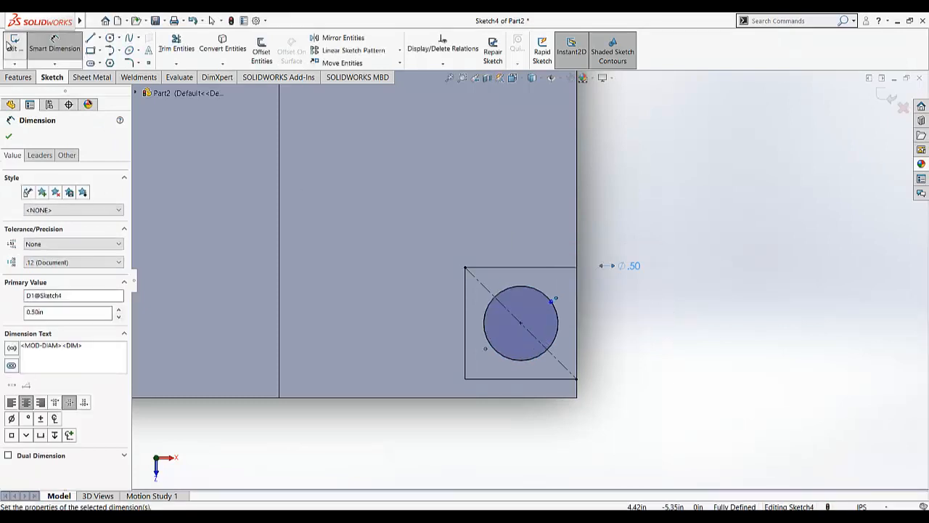
Close the circle sketch and cut it into the block as a blind hole 0.35 in deep.
{"action": "left_click", "coordinate": [15, 45]}
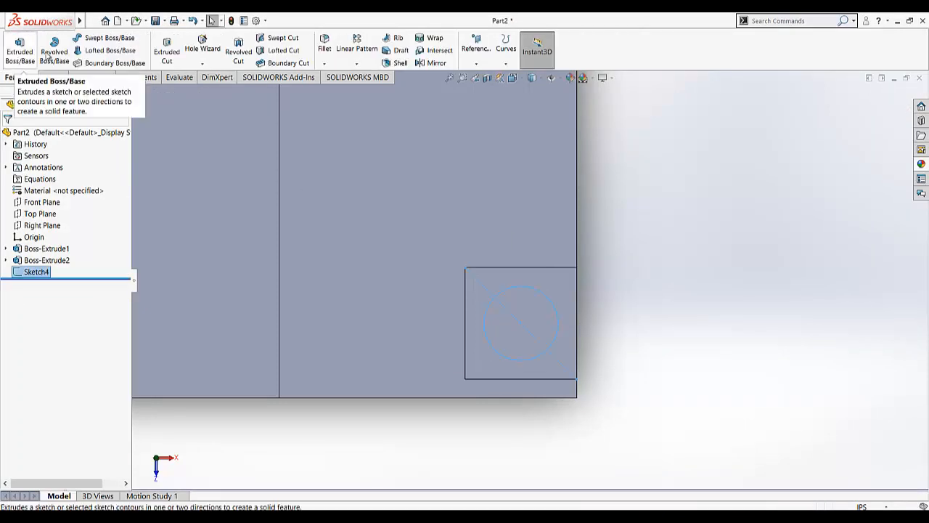
{"action": "left_click", "coordinate": [166, 50]}
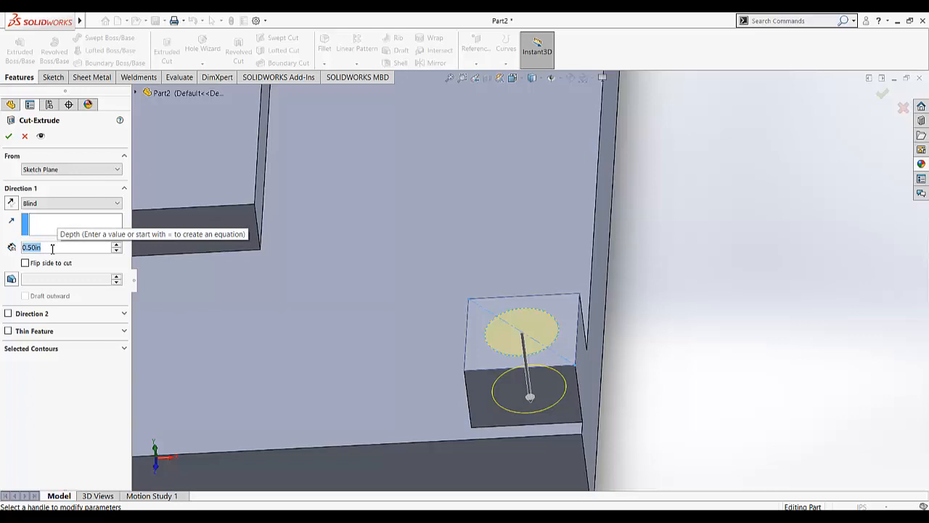
{"action": "type", "text": ".35"}
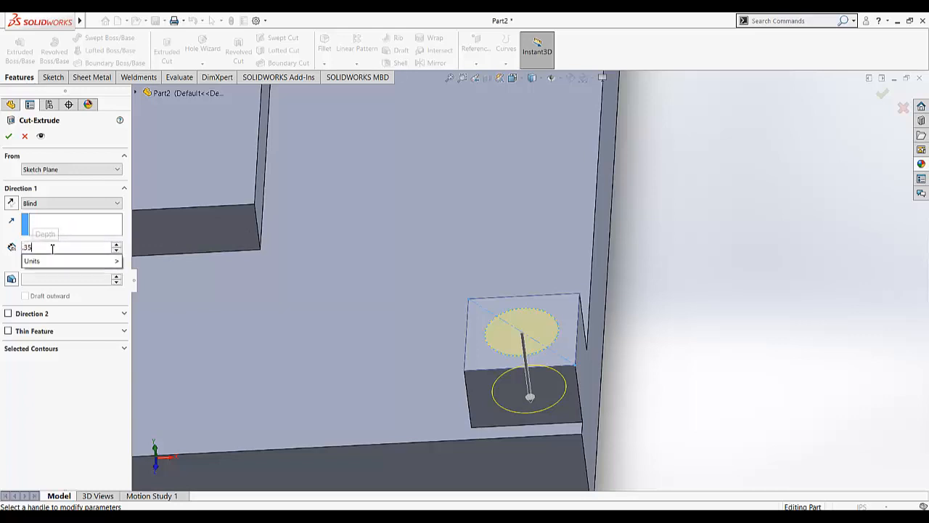
{"action": "key", "text": "Return"}
{"action": "left_click", "coordinate": [8, 135]}
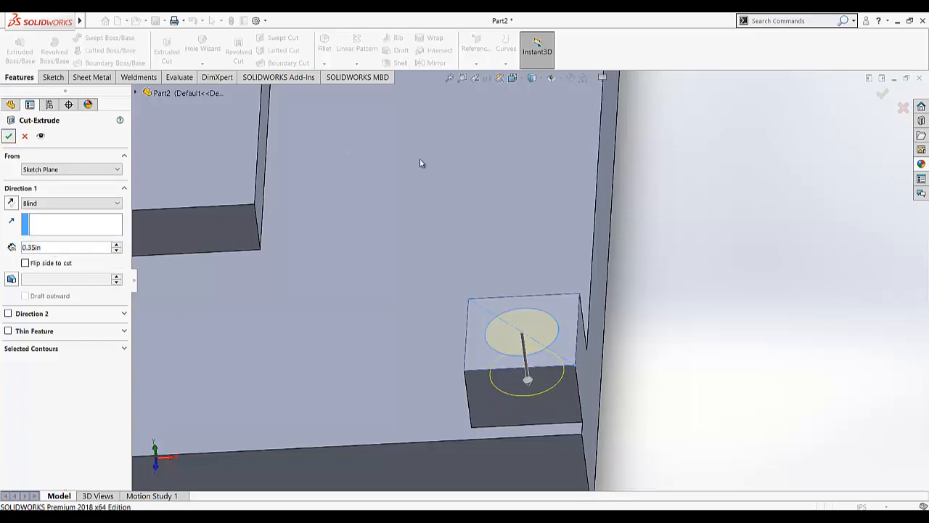
Start a linear pattern with the small block (Boss-Extrude2) and its hole (Cut-Extrude1) as the features to pattern.
{"action": "left_click", "coordinate": [514, 78]}
{"action": "left_click", "coordinate": [569, 107]}
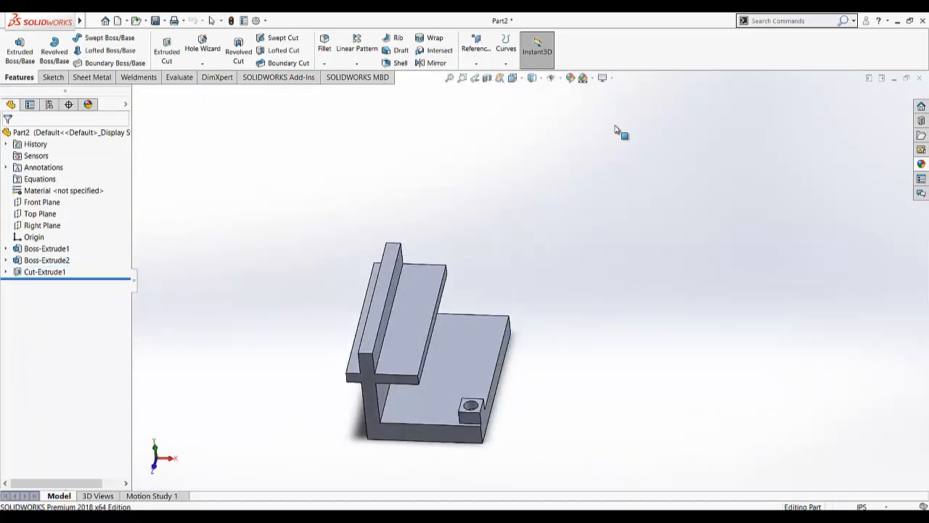
{"action": "left_click", "coordinate": [365, 66]}
{"action": "left_click", "coordinate": [366, 81]}
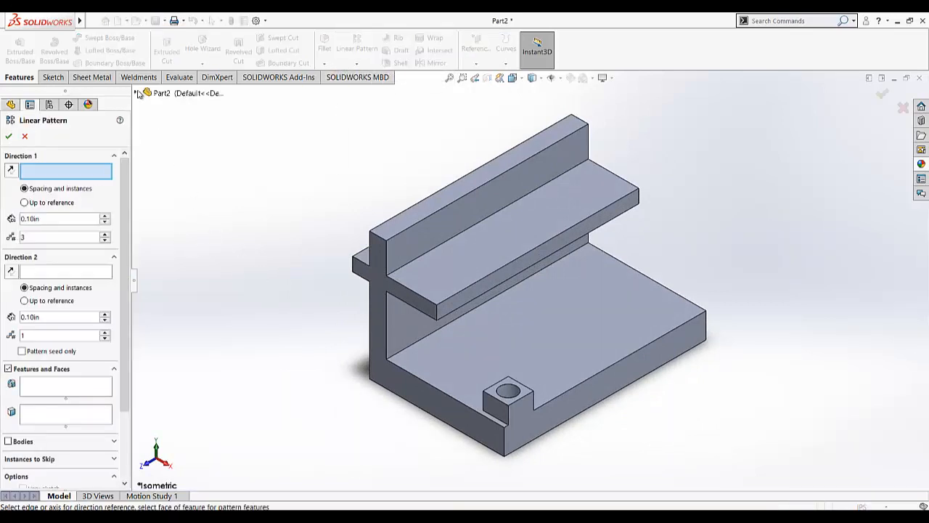
{"action": "left_click", "coordinate": [136, 93]}
{"action": "left_click", "coordinate": [135, 95]}
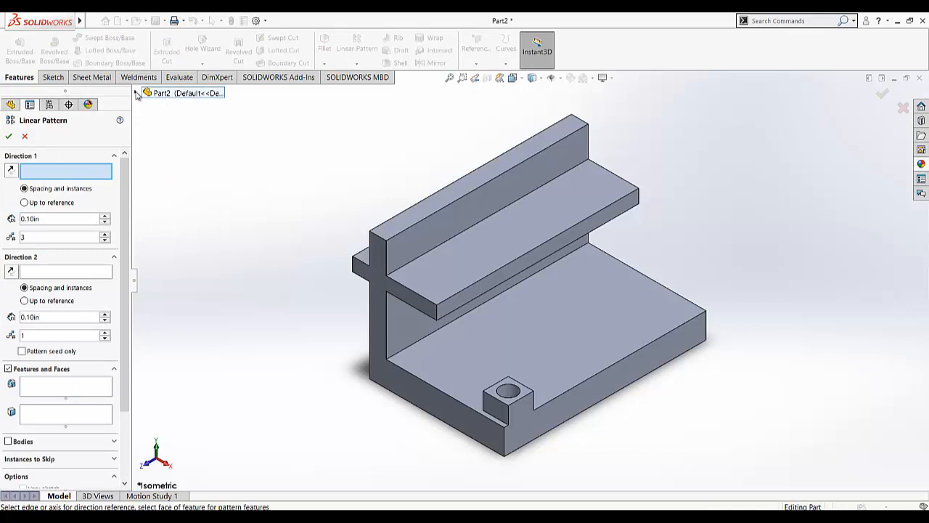
{"action": "left_click", "coordinate": [137, 94]}
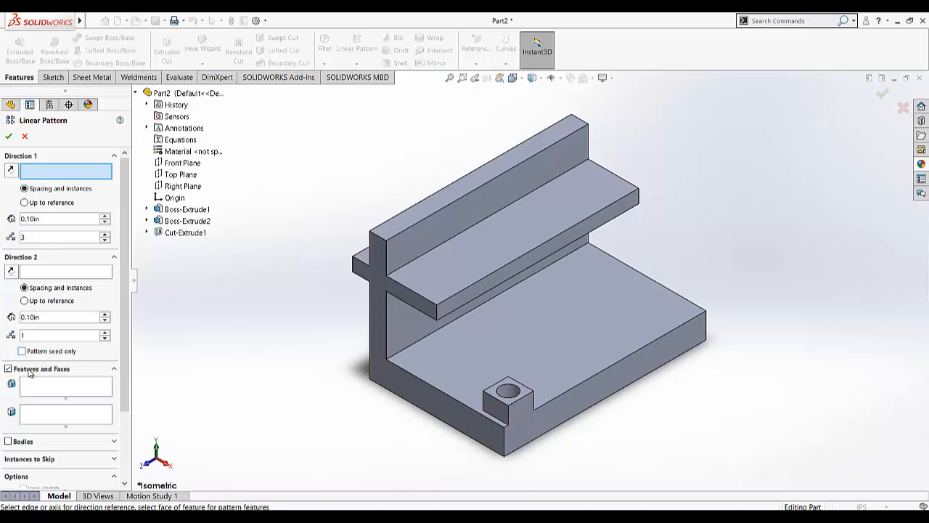
{"action": "left_click", "coordinate": [50, 386]}
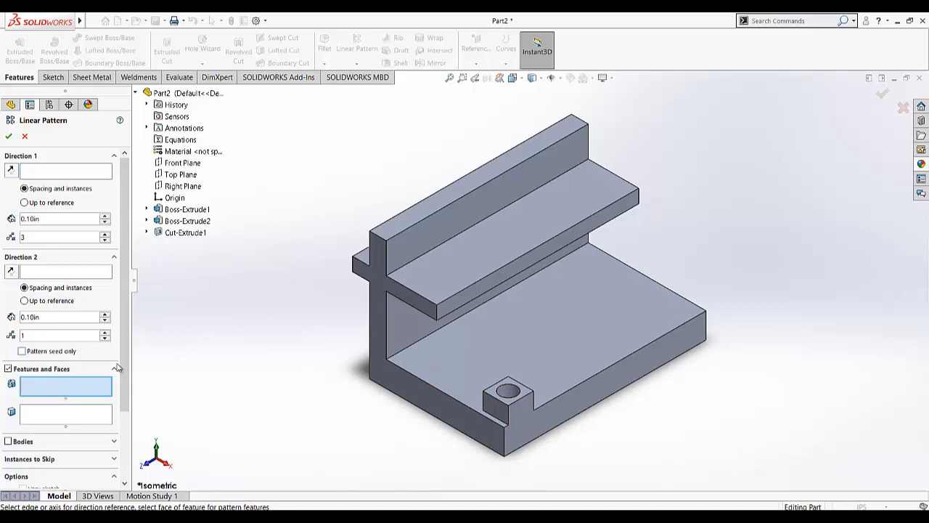
{"action": "left_click", "coordinate": [185, 221]}
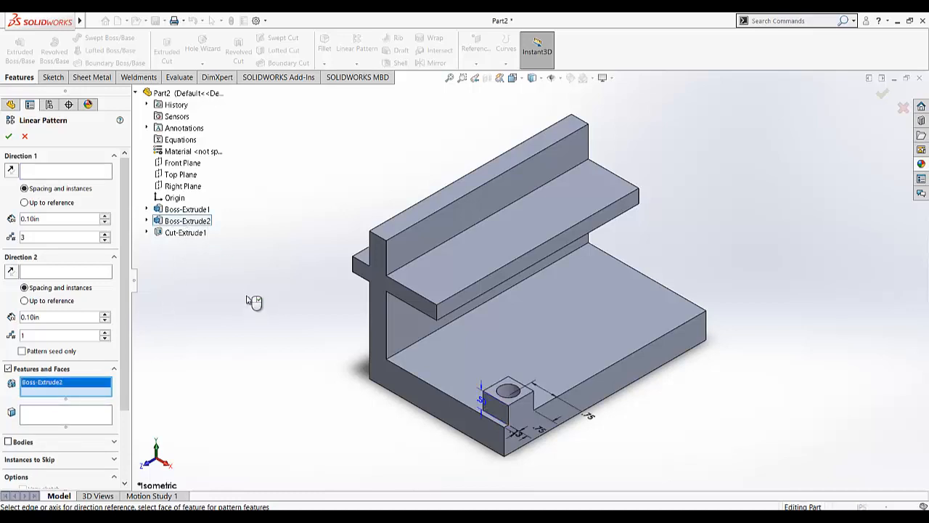
{"action": "left_click", "coordinate": [190, 233]}
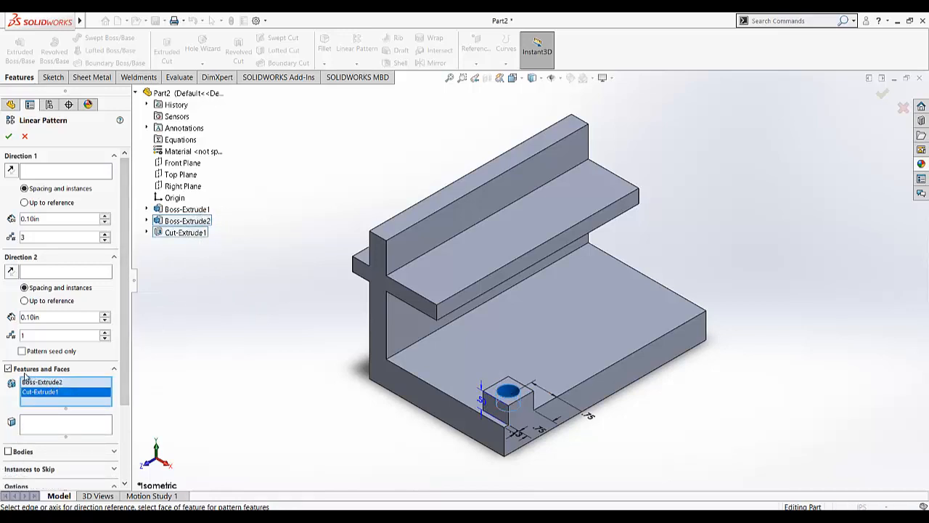
Pattern the block and hole along the base's long free top edge with 1 in spacing and 6 instances.
{"action": "left_click", "coordinate": [63, 177]}
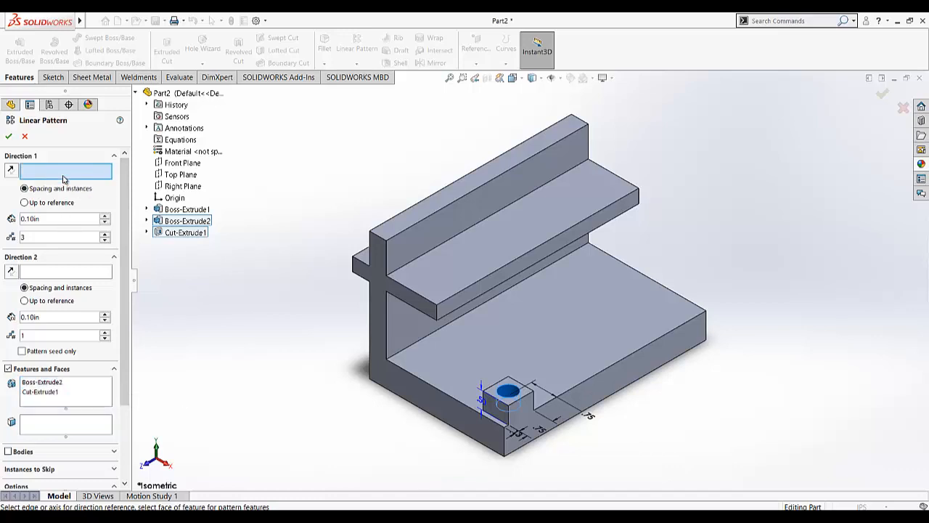
{"action": "left_click", "coordinate": [605, 372]}
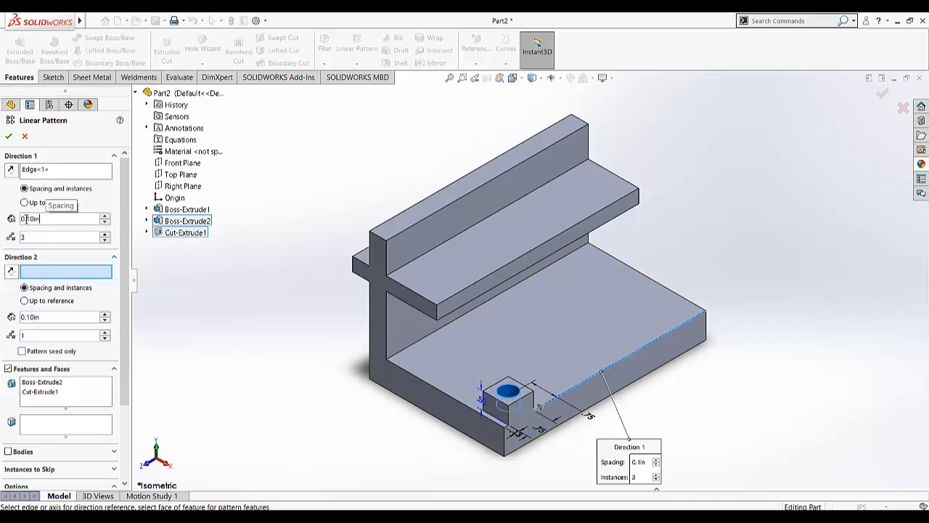
{"action": "type", "text": "1"}
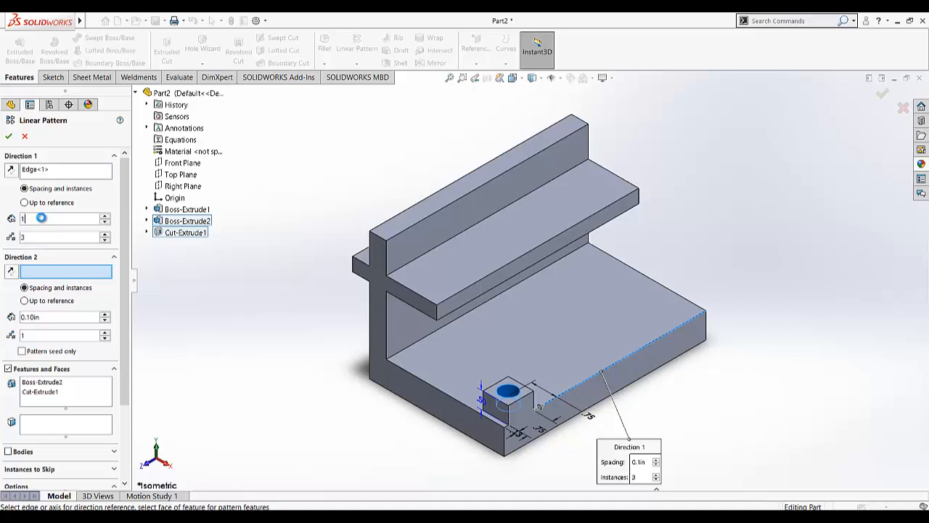
{"action": "key", "text": "Return"}
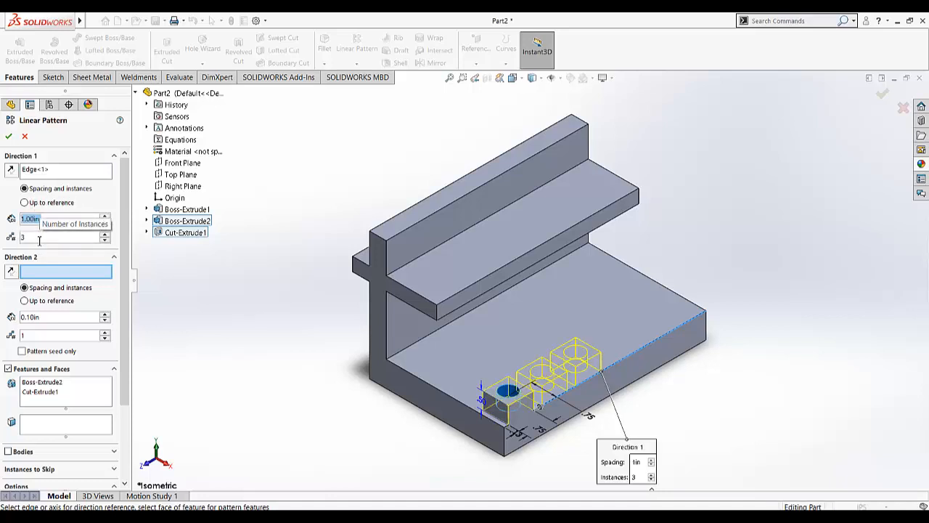
{"action": "left_click", "coordinate": [105, 237]}
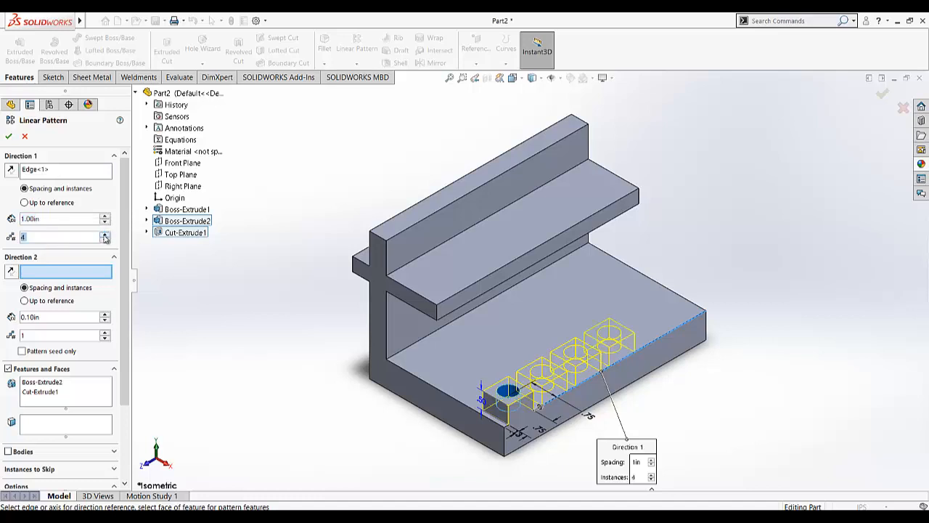
{"action": "left_click", "coordinate": [106, 236]}
{"action": "left_click", "coordinate": [105, 237]}
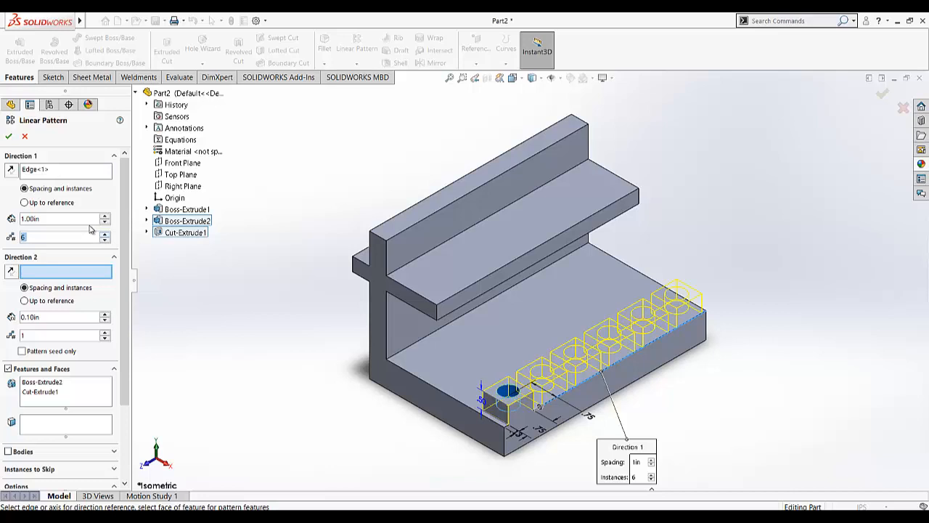
{"action": "left_click", "coordinate": [8, 138]}
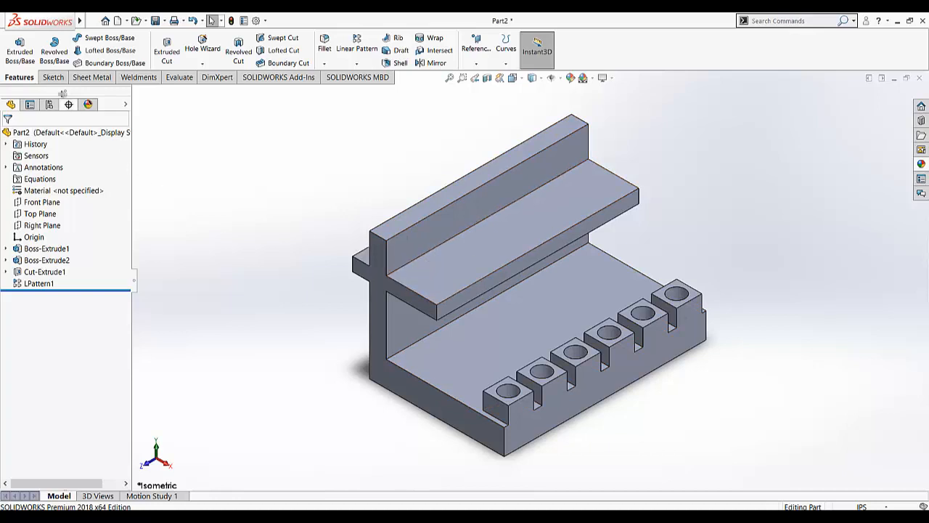
Sketch a circle of about 1.4 in radius on the shelf's top face, centred on the midpoint of its long free edge.
{"action": "left_click", "coordinate": [53, 77]}
{"action": "left_click", "coordinate": [14, 48]}
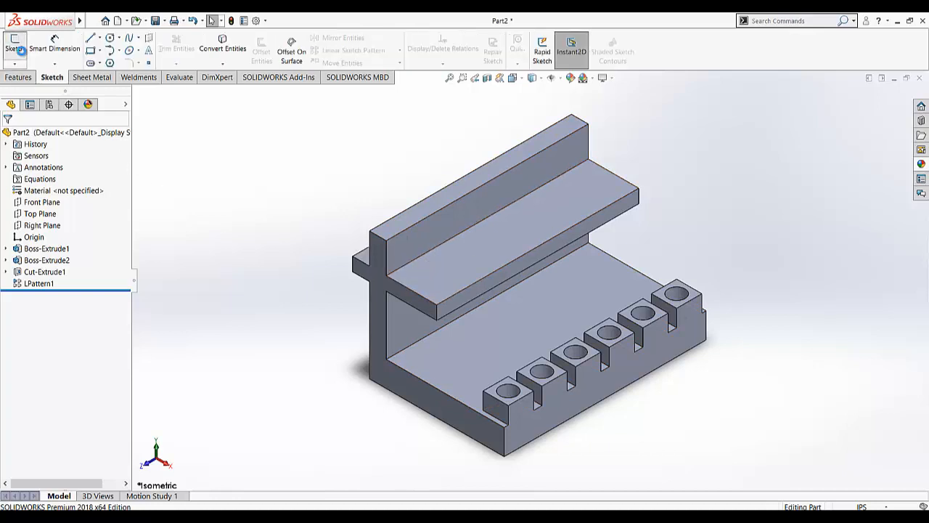
{"action": "left_click", "coordinate": [568, 191]}
{"action": "left_click", "coordinate": [516, 78]}
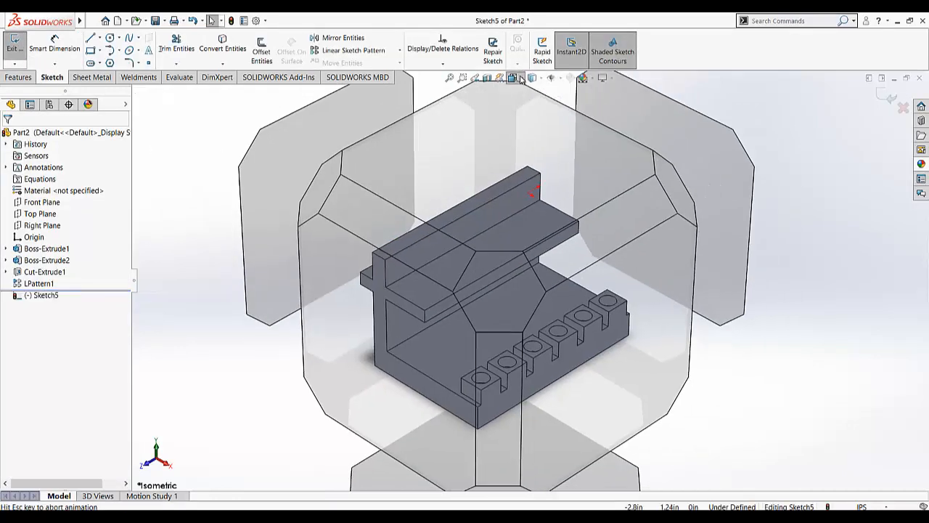
{"action": "left_click", "coordinate": [572, 137]}
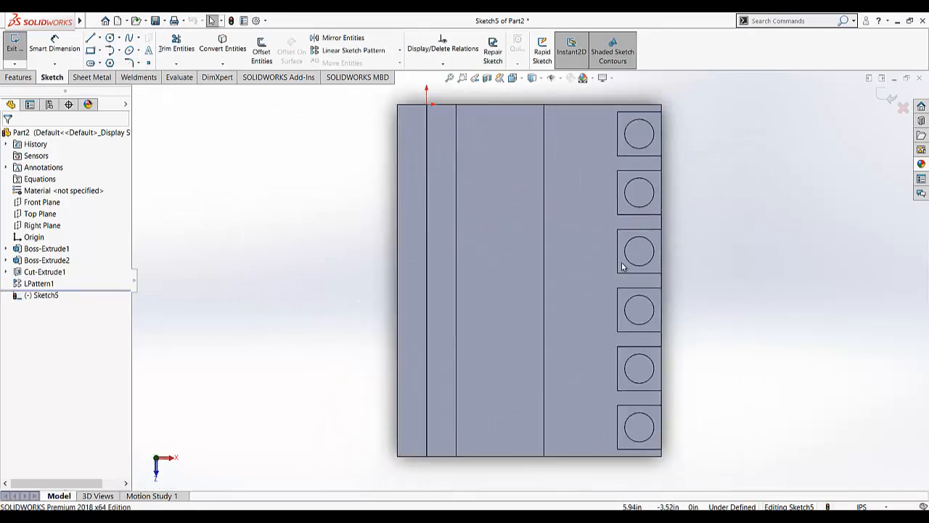
{"action": "left_click", "coordinate": [111, 38]}
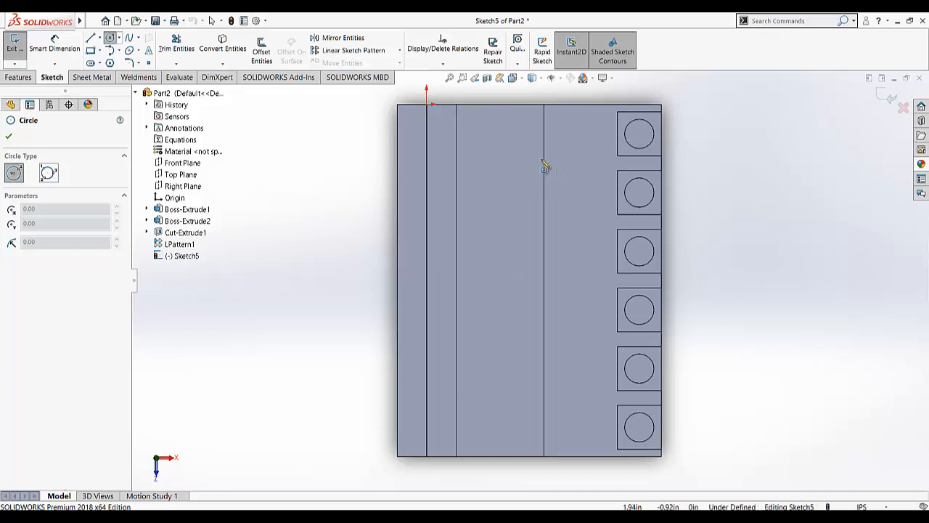
{"action": "left_click", "coordinate": [543, 279]}
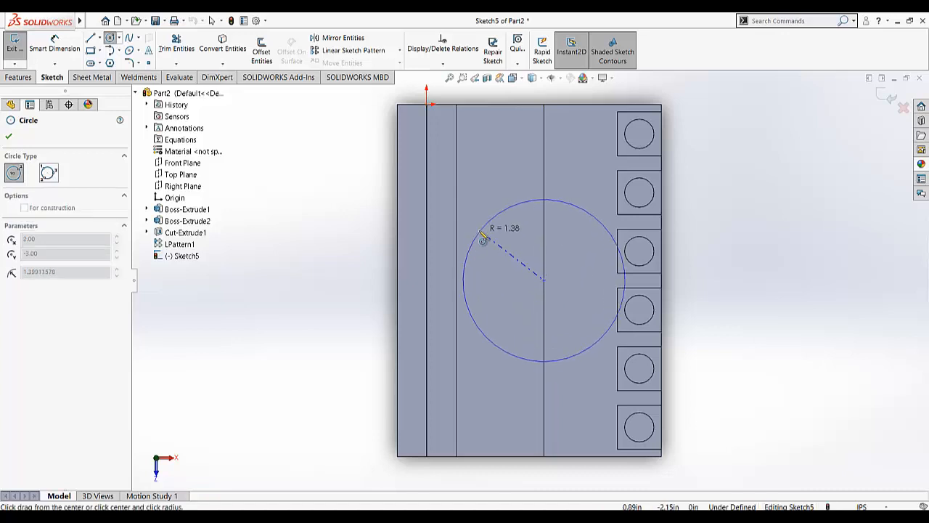
{"action": "left_click", "coordinate": [483, 238]}
{"action": "key", "text": "Escape"}
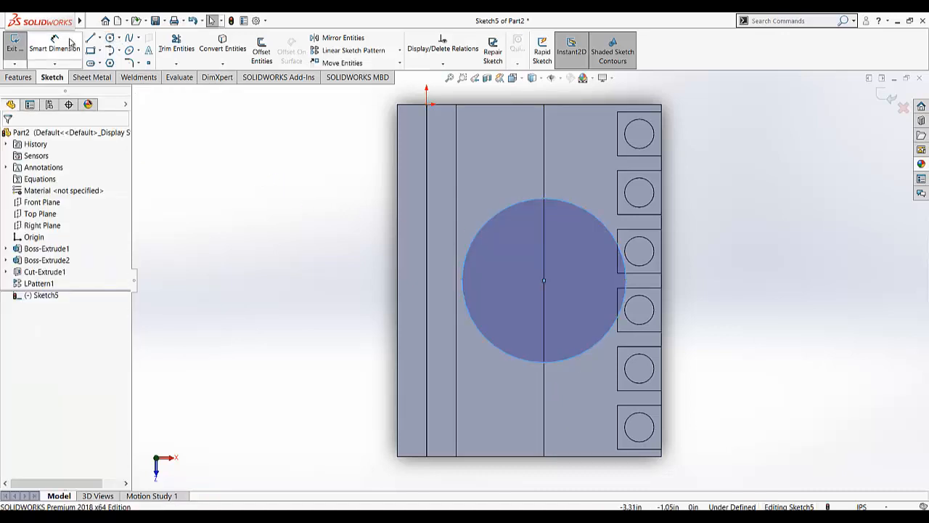
Dimension the circle on the shelf with a diameter of 2.5 in.
{"action": "left_click", "coordinate": [70, 42]}
{"action": "left_click", "coordinate": [570, 202]}
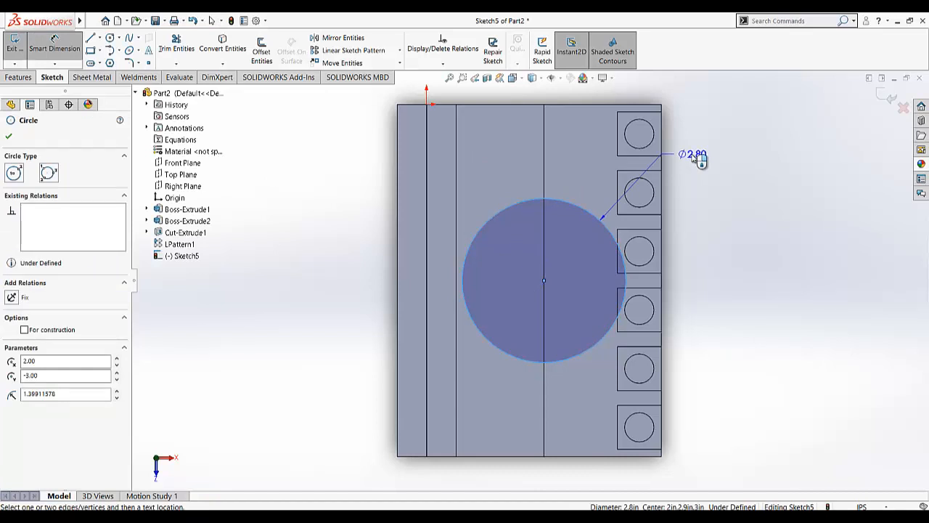
{"action": "left_click", "coordinate": [697, 157]}
{"action": "type", "text": "2.5"}
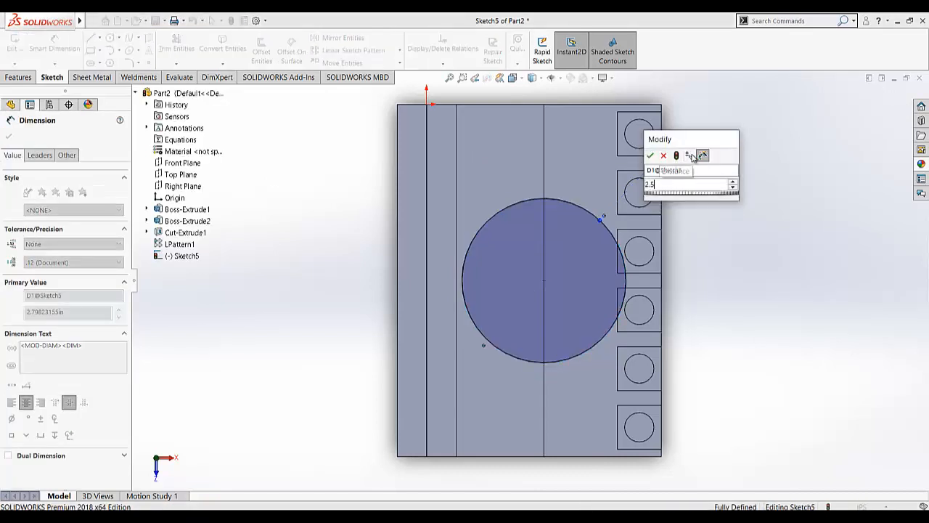
{"action": "key", "text": "Return"}
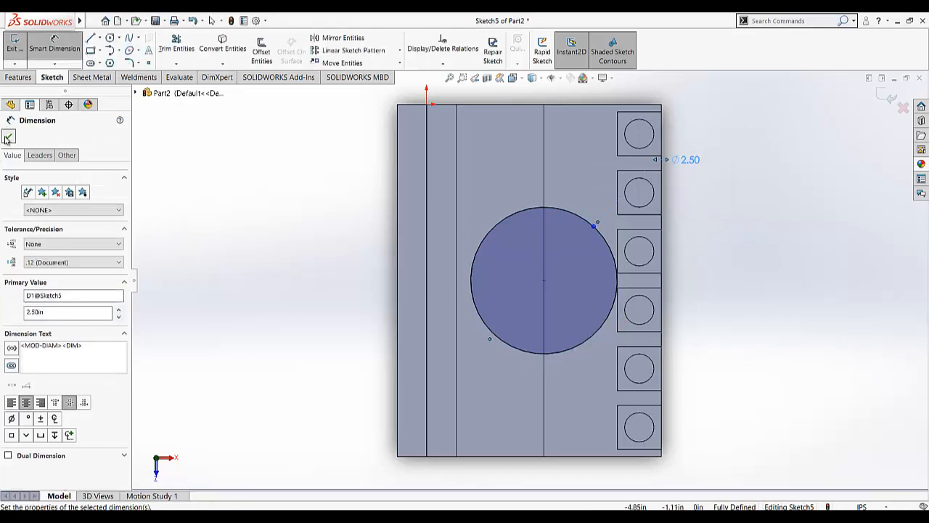
{"action": "left_click", "coordinate": [7, 137]}
Close the circle sketch and cut it into the shelf as a blind cut 0.4 in deep.
{"action": "left_click", "coordinate": [14, 48]}
{"action": "mouse_move", "coordinate": [280, 286]}
{"action": "middle_mouse_down"}
{"action": "mouse_move", "coordinate": [281, 218]}
{"action": "mouse_move", "coordinate": [249, 121]}
{"action": "middle_mouse_up"}
{"action": "left_click", "coordinate": [19, 77]}
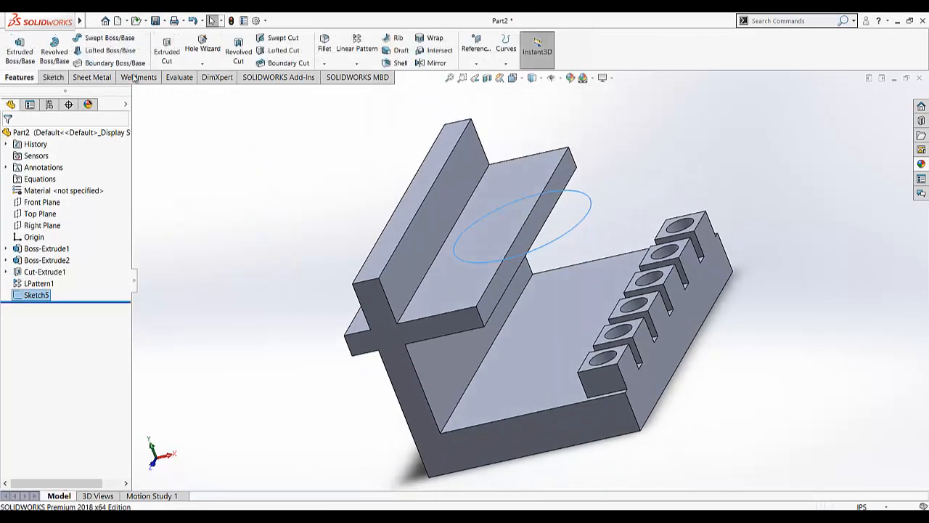
{"action": "left_click", "coordinate": [177, 54]}
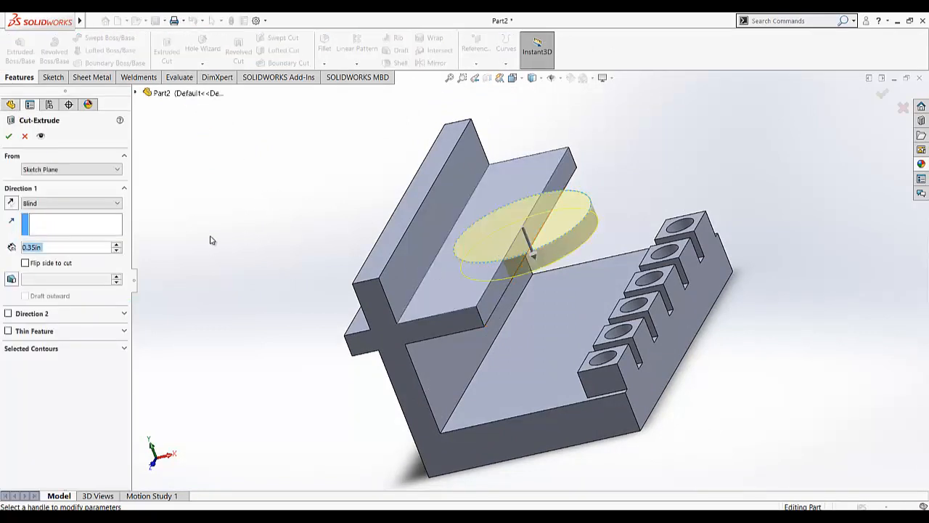
{"action": "middle_click_drag", "start_coordinate": [237, 246], "coordinate": [218, 269]}
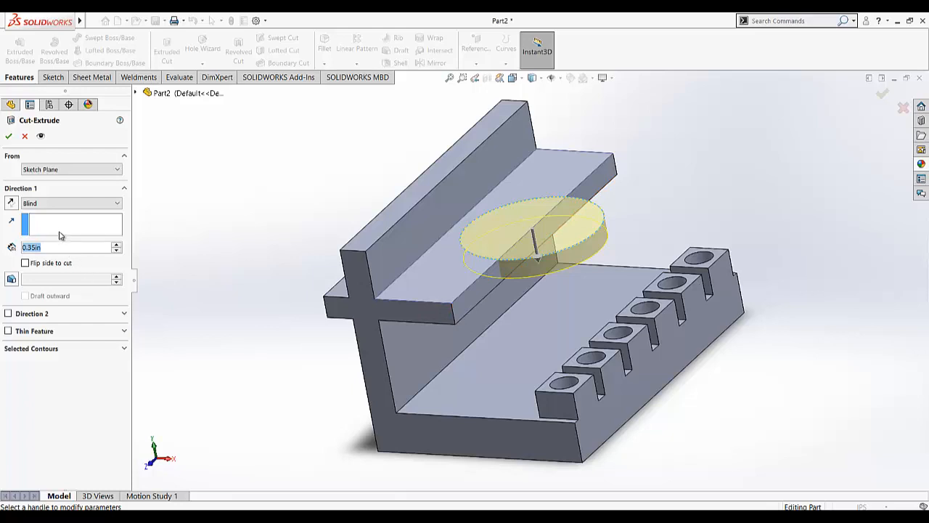
{"action": "type", "text": ".4"}
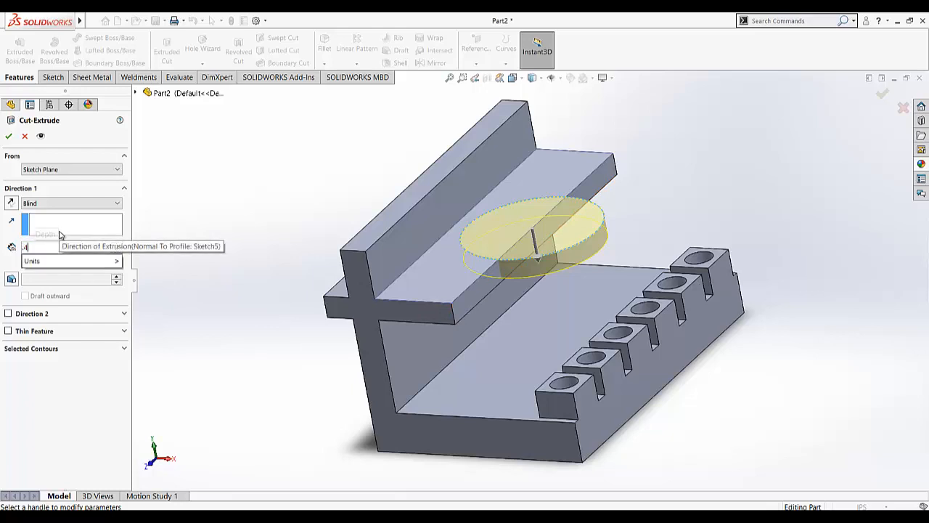
{"action": "key", "text": "Return"}
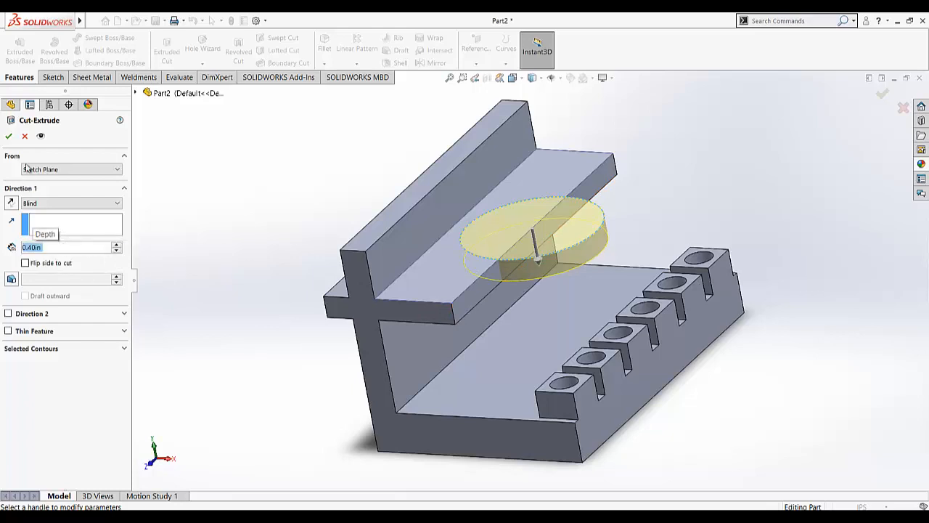
{"action": "left_click", "coordinate": [8, 136]}
{"action": "middle_click_drag", "start_coordinate": [242, 317], "coordinate": [230, 282]}
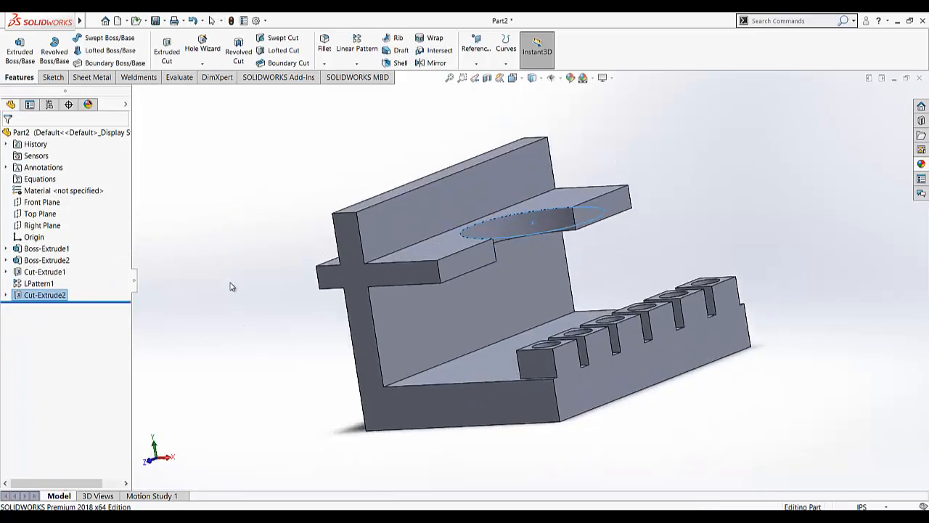
Change the shelf cut's end condition to Up To Surface, ending at the shelf's underside, and return to the isometric view.
{"action": "left_click", "coordinate": [23, 296]}
{"action": "left_click", "coordinate": [40, 253]}
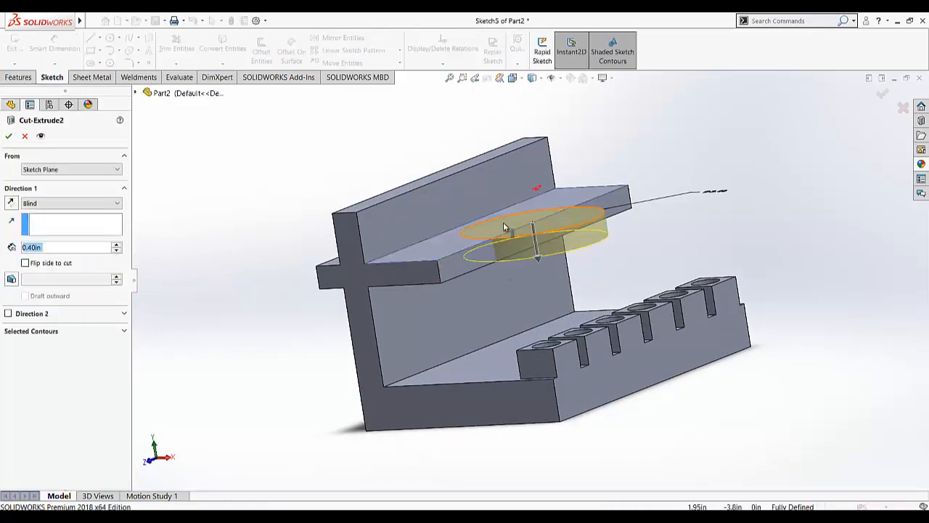
{"action": "left_click", "coordinate": [72, 204]}
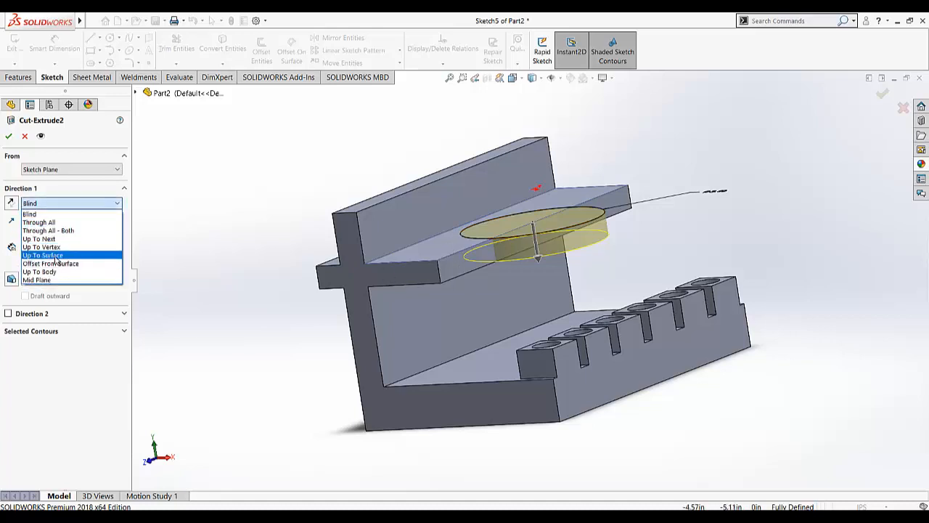
{"action": "left_click", "coordinate": [55, 255]}
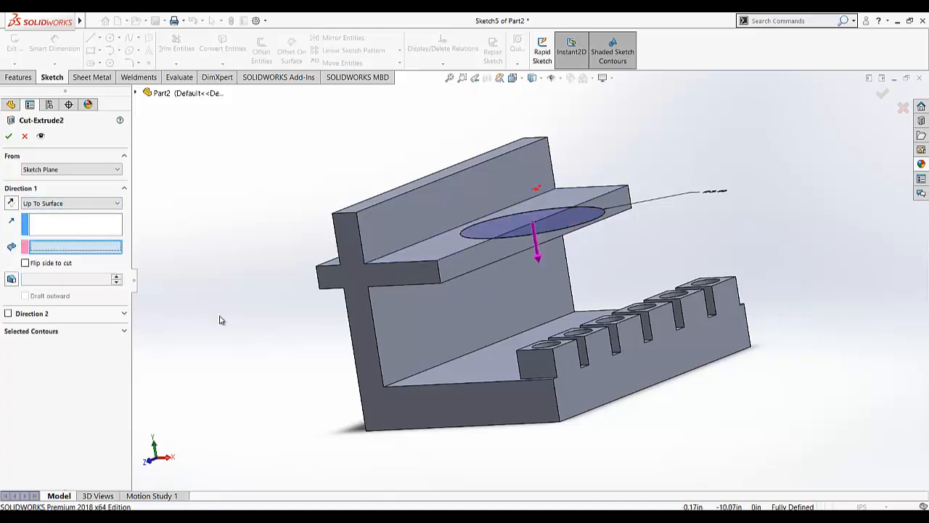
{"action": "middle_click_drag", "start_coordinate": [218, 311], "coordinate": [224, 251]}
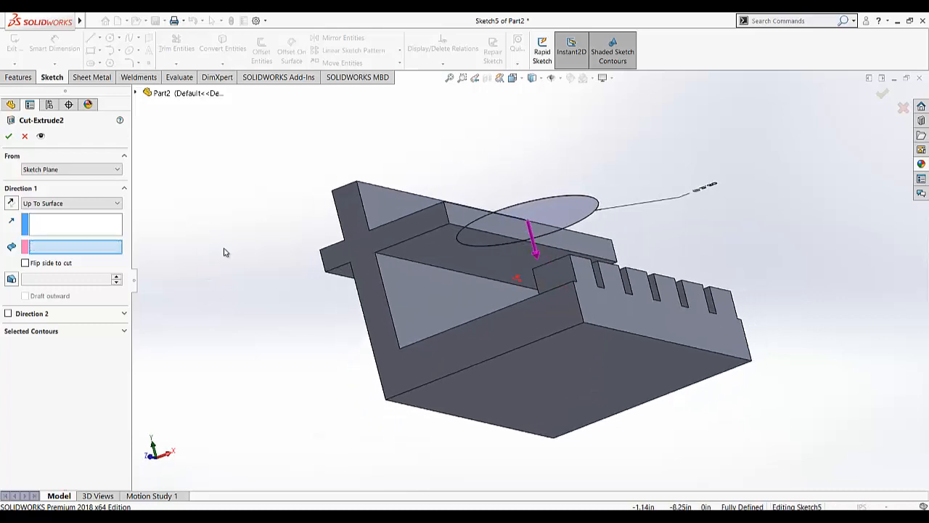
{"action": "left_click", "coordinate": [441, 245]}
{"action": "middle_click_drag", "start_coordinate": [257, 293], "coordinate": [242, 257]}
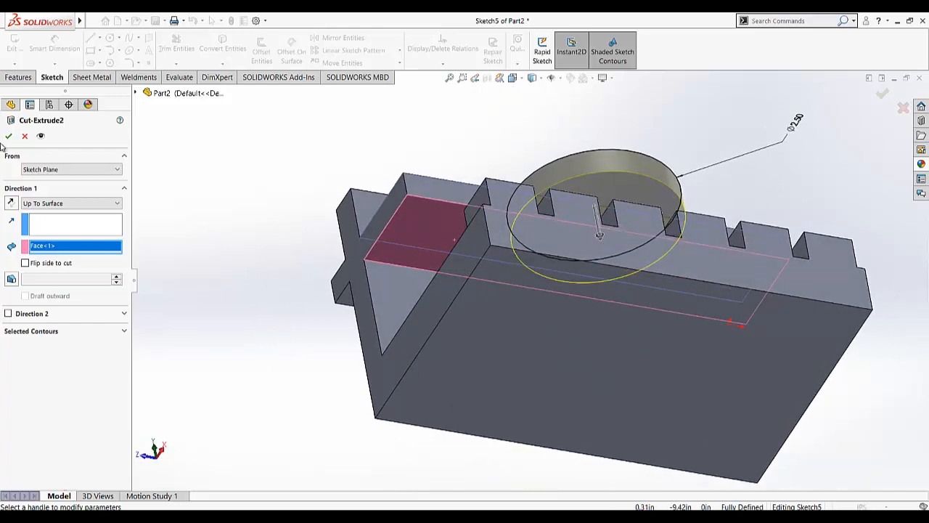
{"action": "left_click", "coordinate": [8, 136]}
{"action": "middle_click_drag", "start_coordinate": [203, 187], "coordinate": [311, 279]}
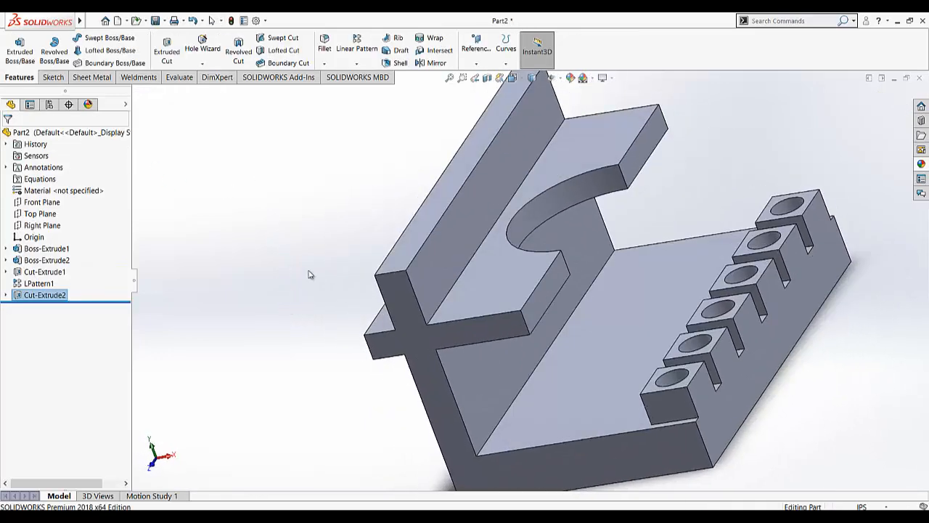
{"action": "left_click", "coordinate": [513, 77]}
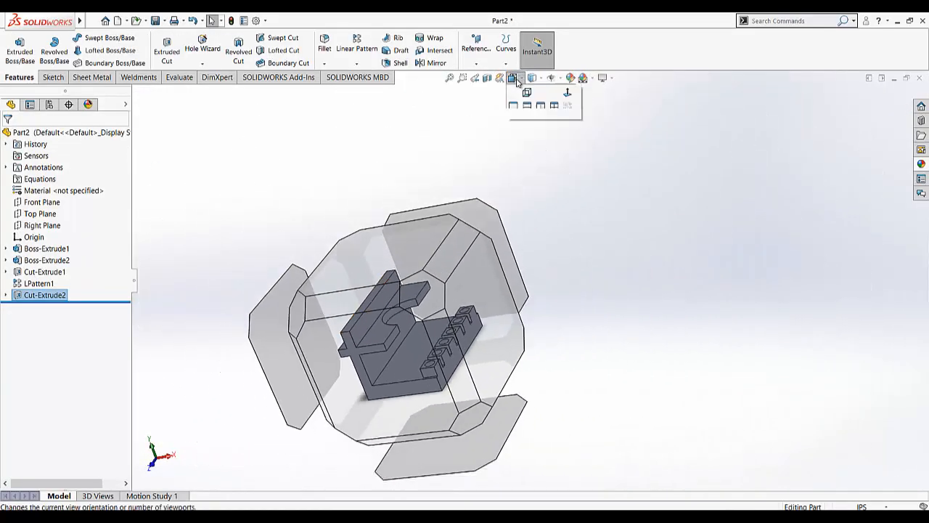
{"action": "left_click", "coordinate": [569, 106]}
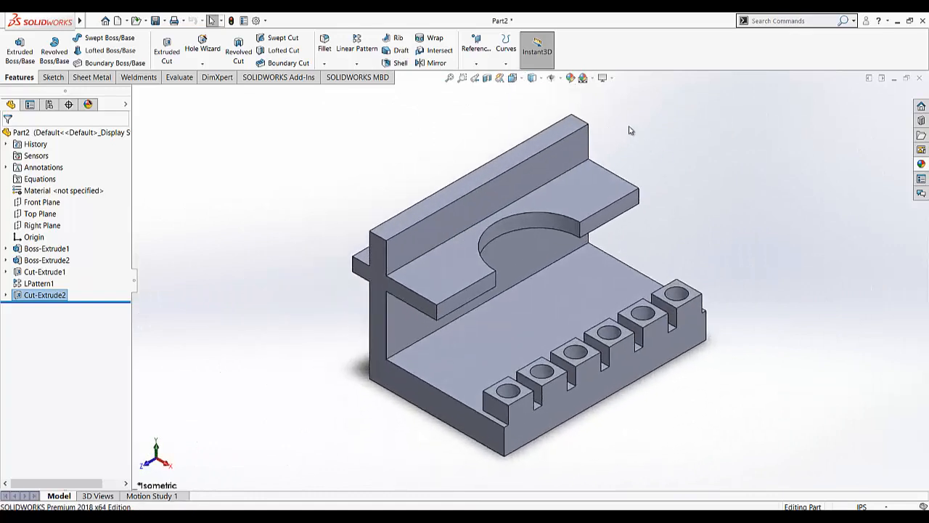